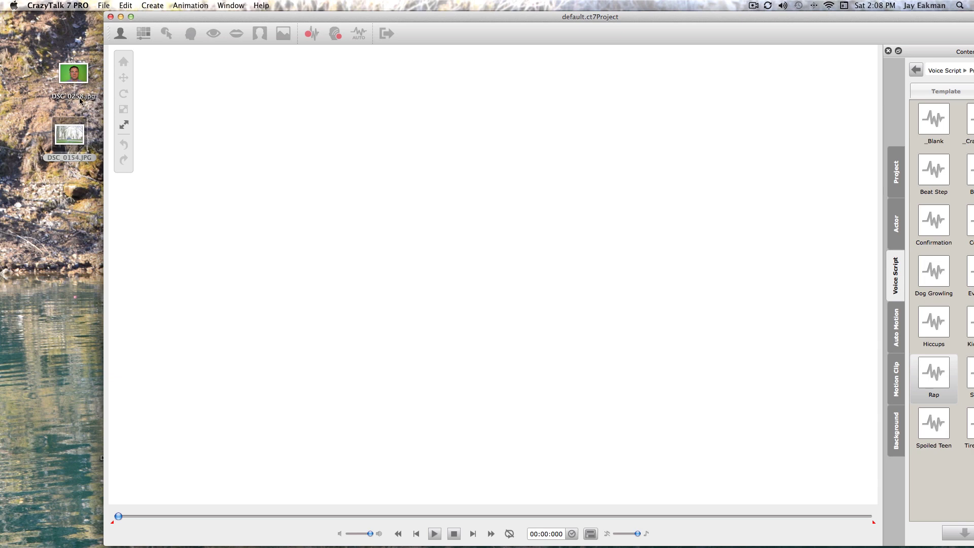
Step: Load the portrait photo DSC_0258.jpg from the desktop into the empty project as the actor image
{"action": "left_click_drag", "start_coordinate": [70, 79], "coordinate": [274, 190]}
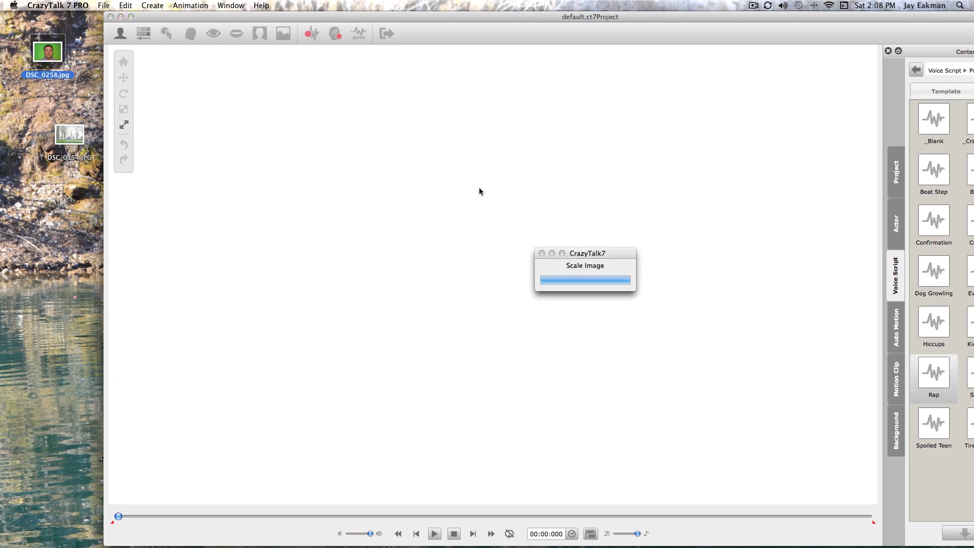
{"action": "left_click", "coordinate": [659, 285]}
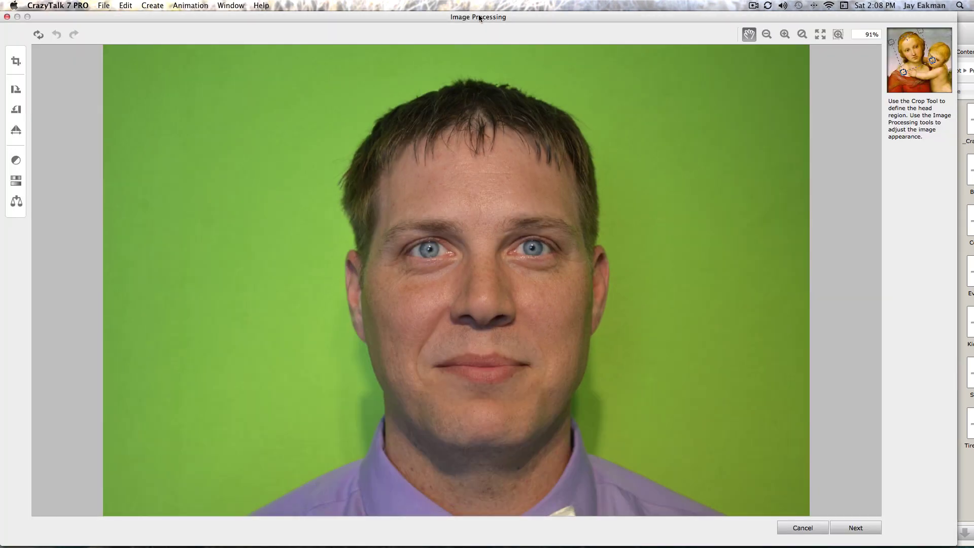
Step: Outline the head with the Crop tool, then continue to the anchor-point stage without applying the crop
{"action": "left_click", "coordinate": [15, 63]}
{"action": "left_click_drag", "start_coordinate": [324, 56], "coordinate": [635, 469]}
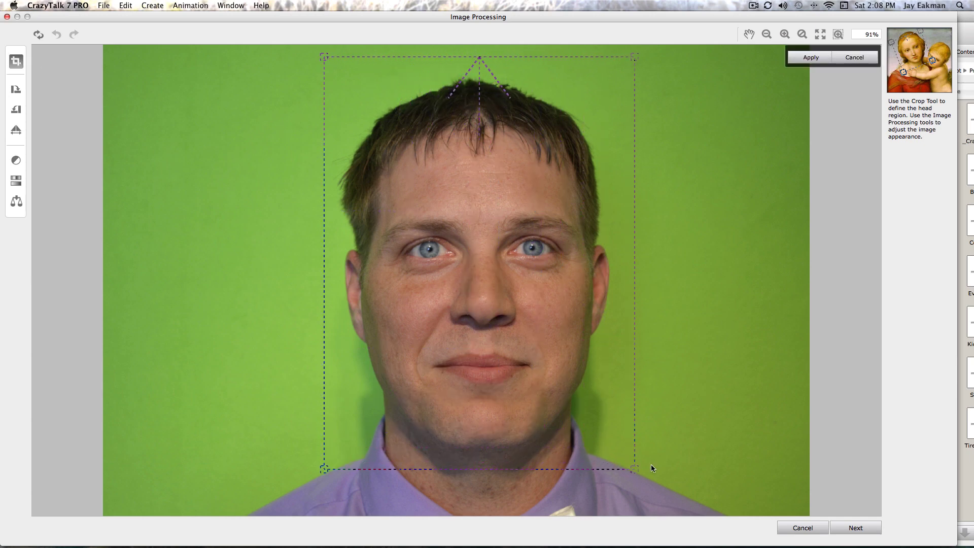
{"action": "left_click", "coordinate": [867, 528]}
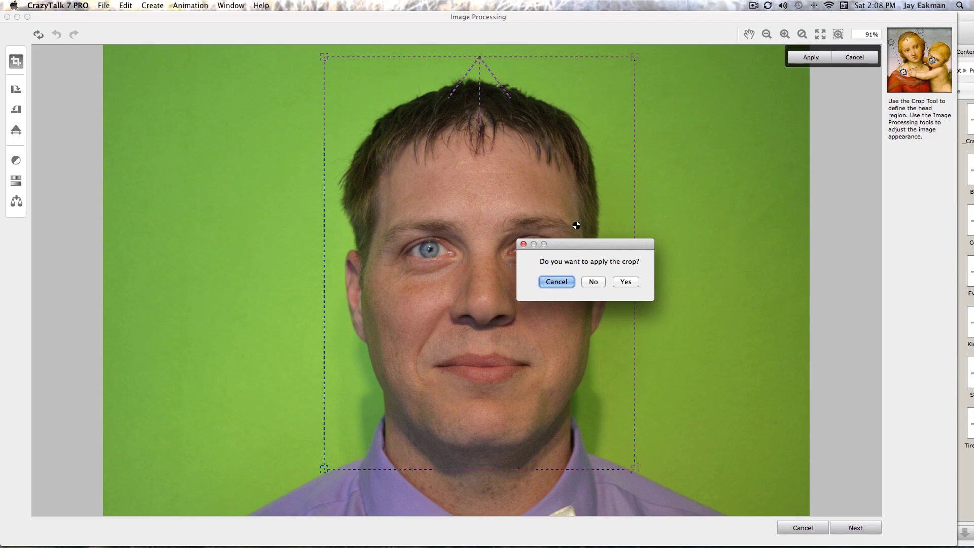
{"action": "left_click", "coordinate": [598, 282]}
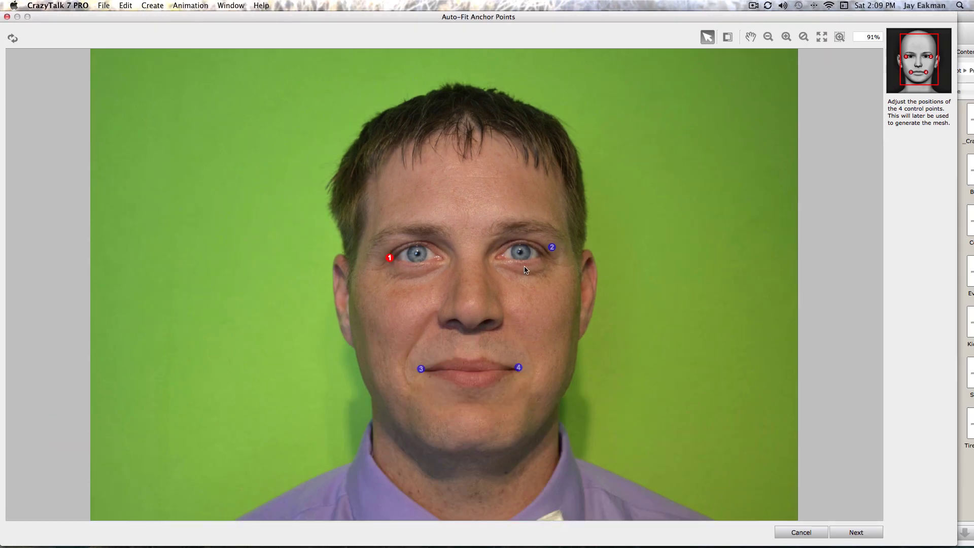
Step: Align anchor point 2 with the outer eye corner and points 3 and 4 with the mouth corners, then continue to face fitting
{"action": "left_click_drag", "start_coordinate": [552, 247], "coordinate": [551, 255]}
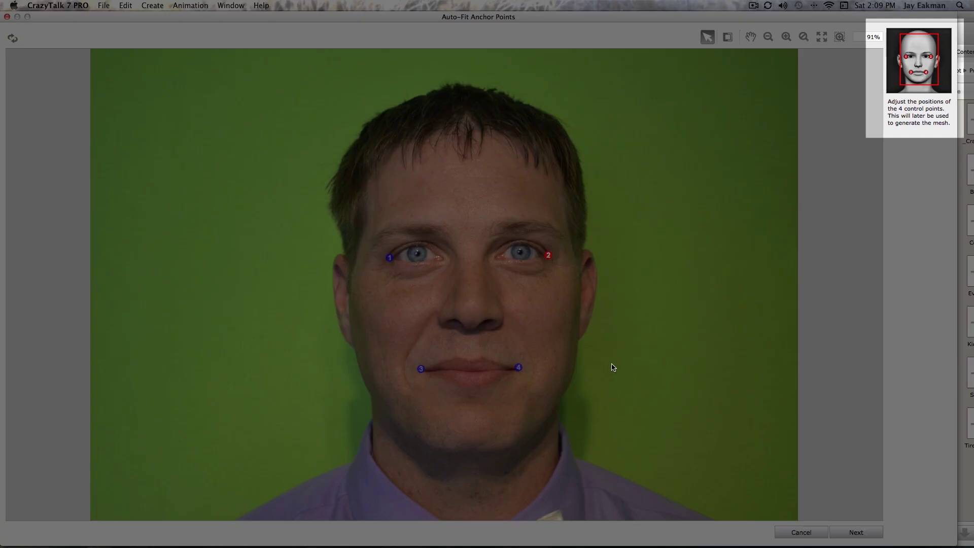
{"action": "left_click", "coordinate": [421, 369]}
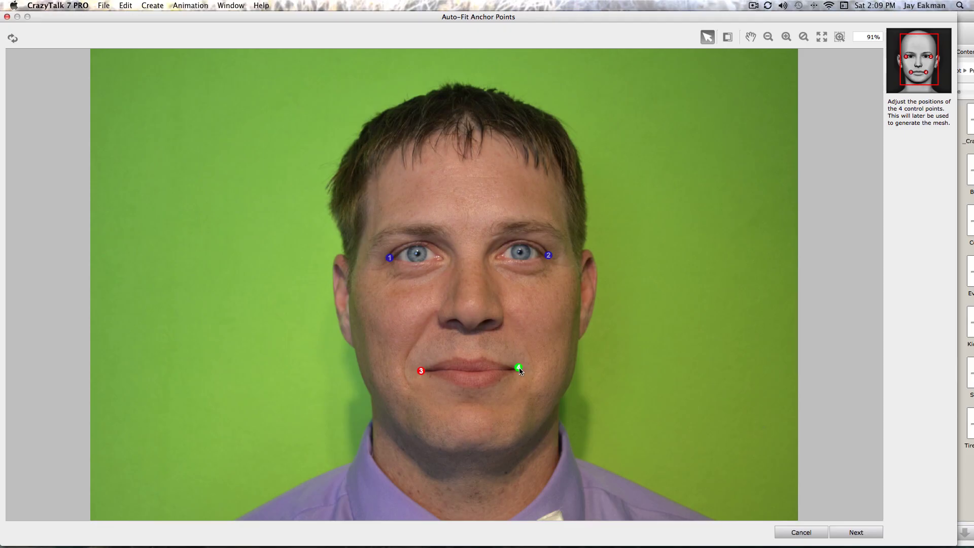
{"action": "left_click_drag", "start_coordinate": [518, 368], "coordinate": [520, 371]}
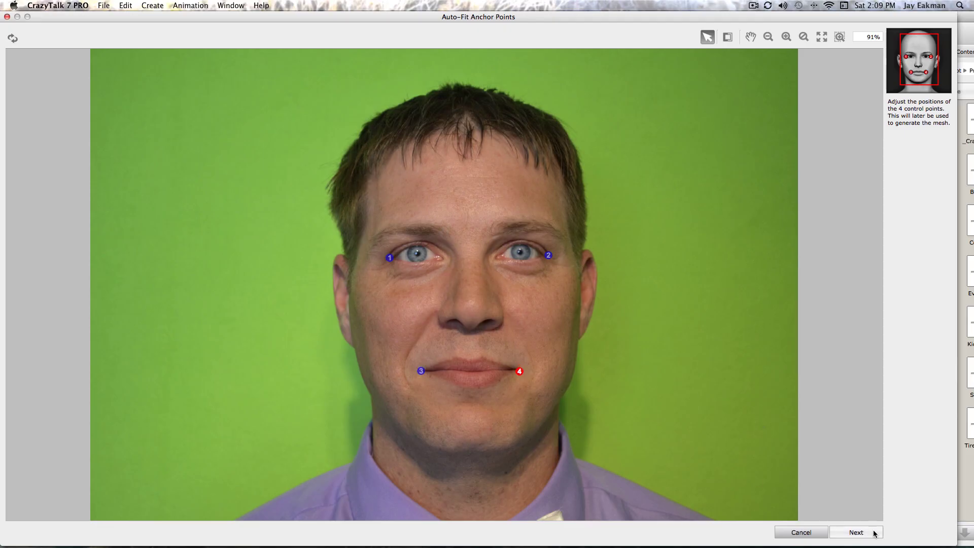
{"action": "left_click", "coordinate": [856, 532]}
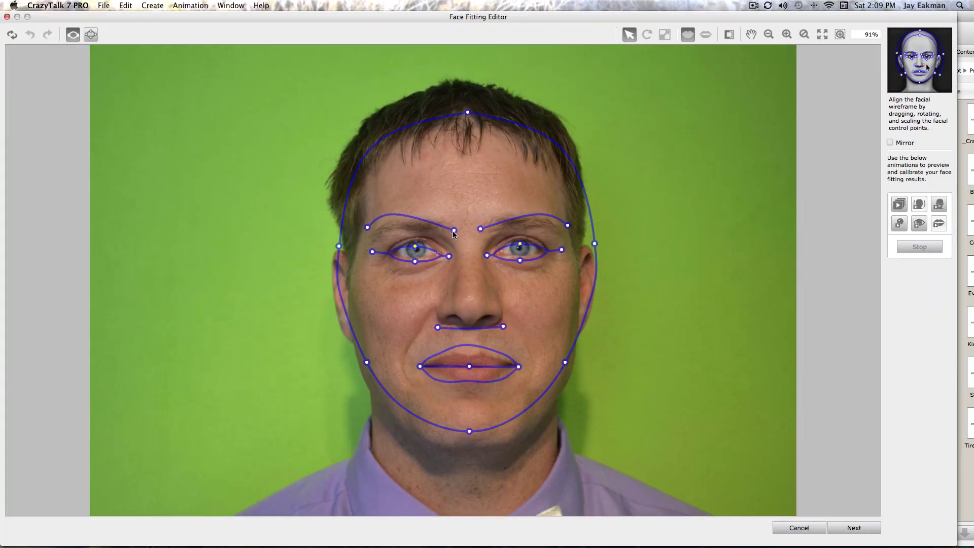
Step: Fit both eyebrow curves to the ends of the brows and bring the image-right eye's outer point in to the eye corner
{"action": "left_click_drag", "start_coordinate": [452, 230], "coordinate": [446, 227]}
{"action": "left_click_drag", "start_coordinate": [367, 227], "coordinate": [375, 237]}
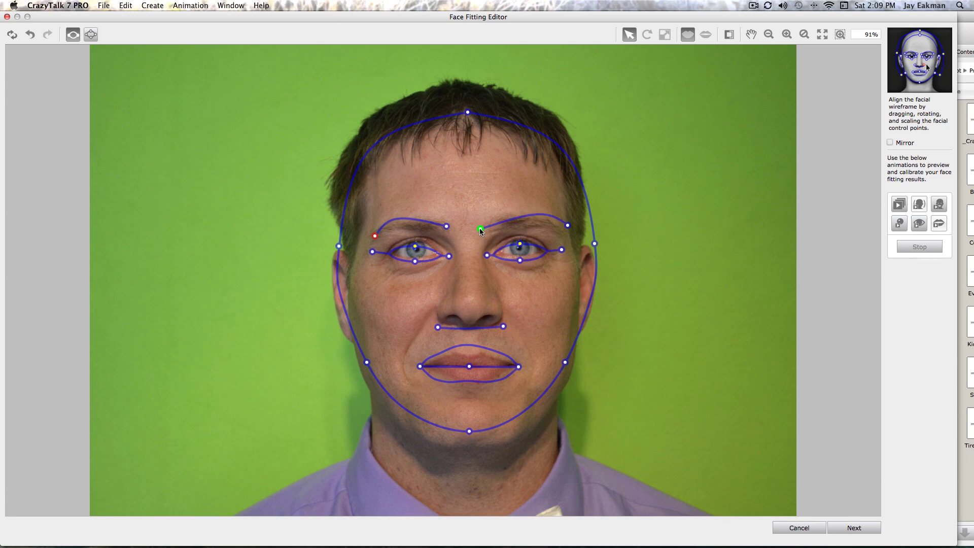
{"action": "left_click_drag", "start_coordinate": [481, 229], "coordinate": [493, 227]}
{"action": "left_click_drag", "start_coordinate": [568, 226], "coordinate": [556, 252]}
{"action": "left_click", "coordinate": [561, 250]}
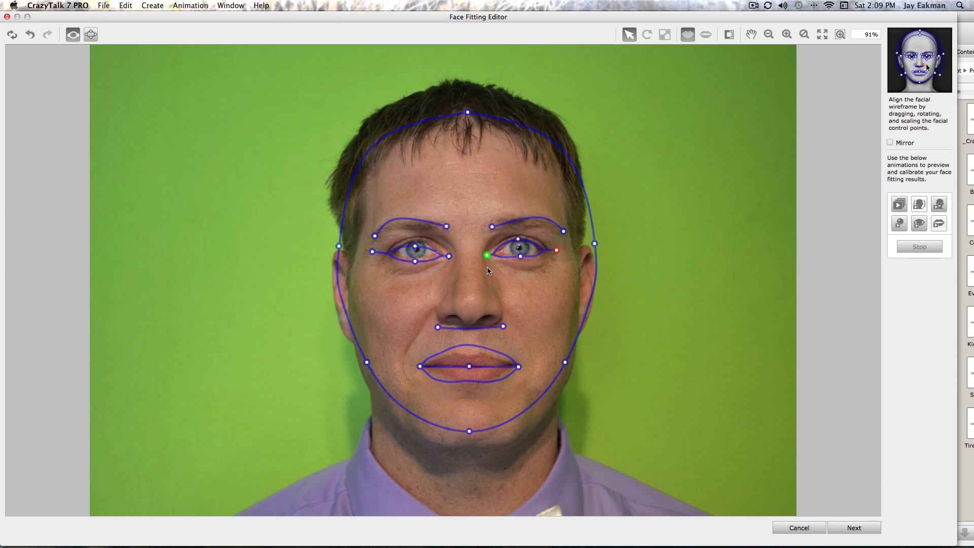
Step: Fit the nose line under the nostrils and the face outline to the chin, jaw, forehead and image-left cheek
{"action": "left_click", "coordinate": [503, 326]}
{"action": "left_click_drag", "start_coordinate": [469, 431], "coordinate": [470, 454]}
{"action": "left_click_drag", "start_coordinate": [565, 363], "coordinate": [571, 378]}
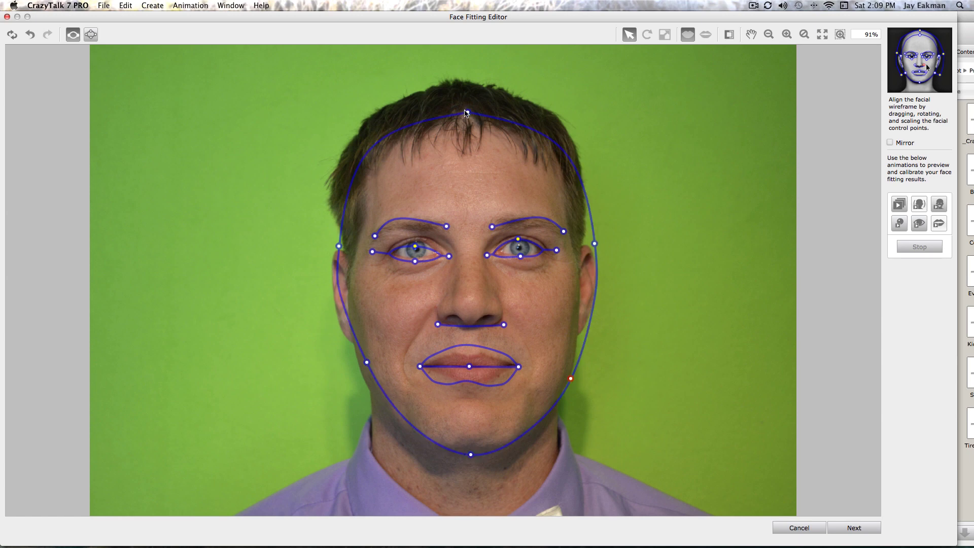
{"action": "left_click_drag", "start_coordinate": [466, 113], "coordinate": [468, 112]}
{"action": "left_click_drag", "start_coordinate": [339, 246], "coordinate": [342, 246]}
{"action": "left_click_drag", "start_coordinate": [367, 362], "coordinate": [360, 367]}
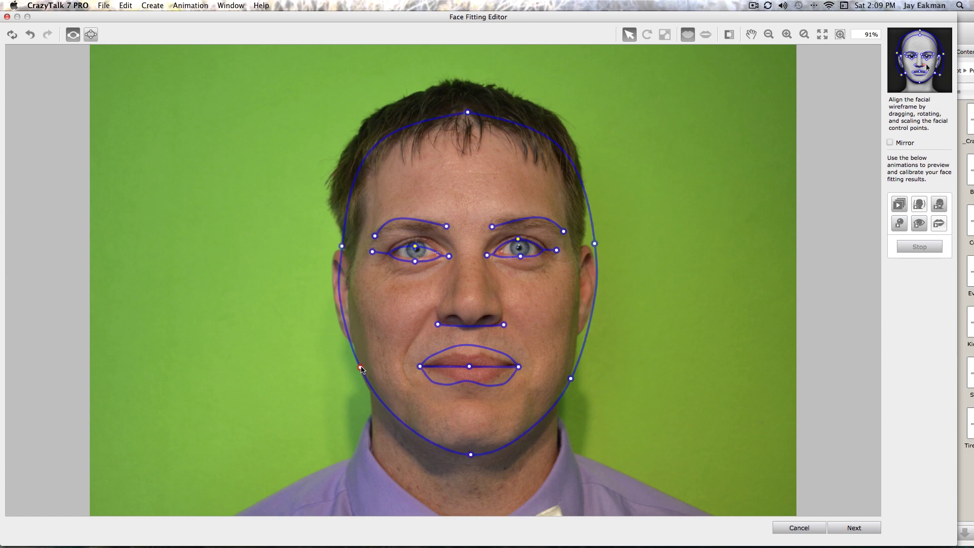
Step: Refine the image-left eye's lid points and the inner end of its eyebrow, then preview the eye animation
{"action": "left_click_drag", "start_coordinate": [416, 247], "coordinate": [417, 261]}
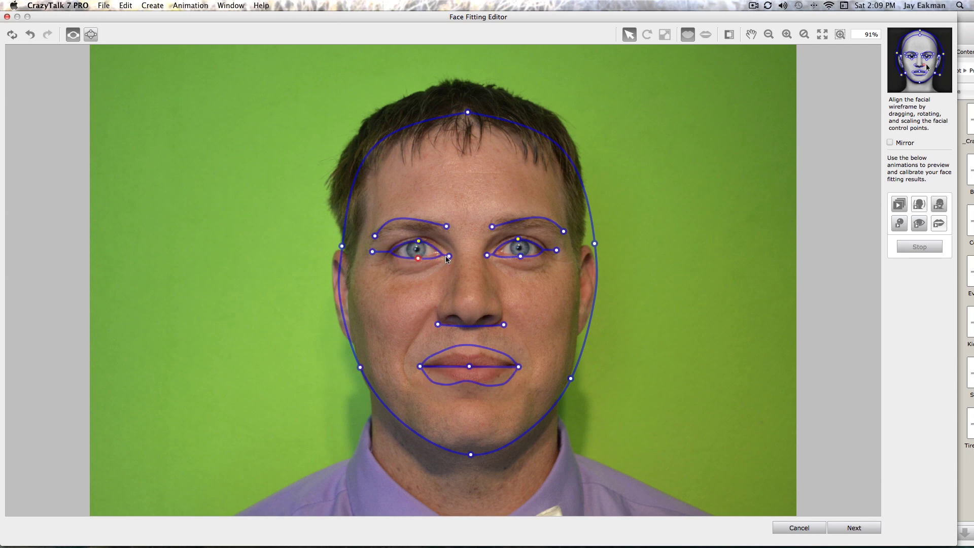
{"action": "left_click_drag", "start_coordinate": [445, 230], "coordinate": [451, 230]}
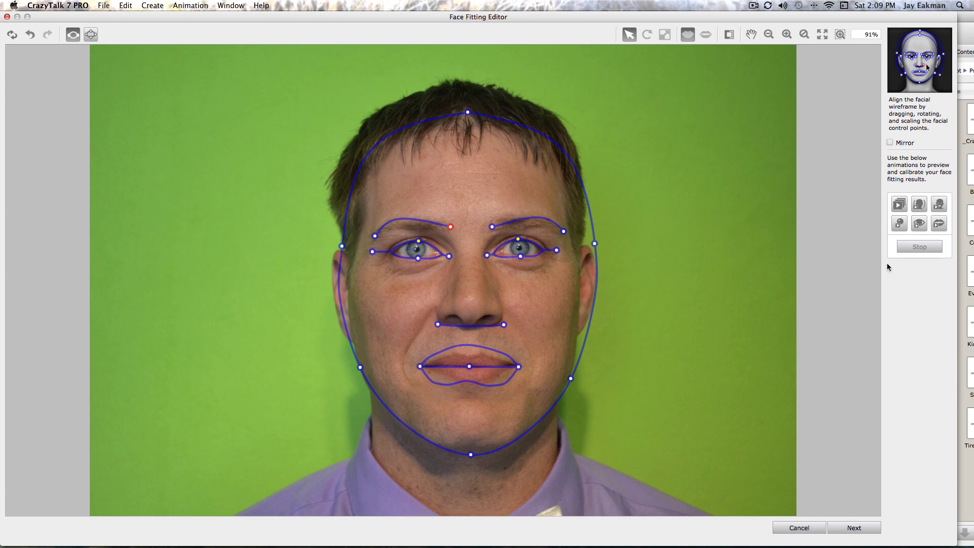
{"action": "left_click", "coordinate": [924, 227]}
Step: Switch to the detailed facial wireframe and raise the outer outline's top point to the top of the hair
{"action": "left_click", "coordinate": [91, 35]}
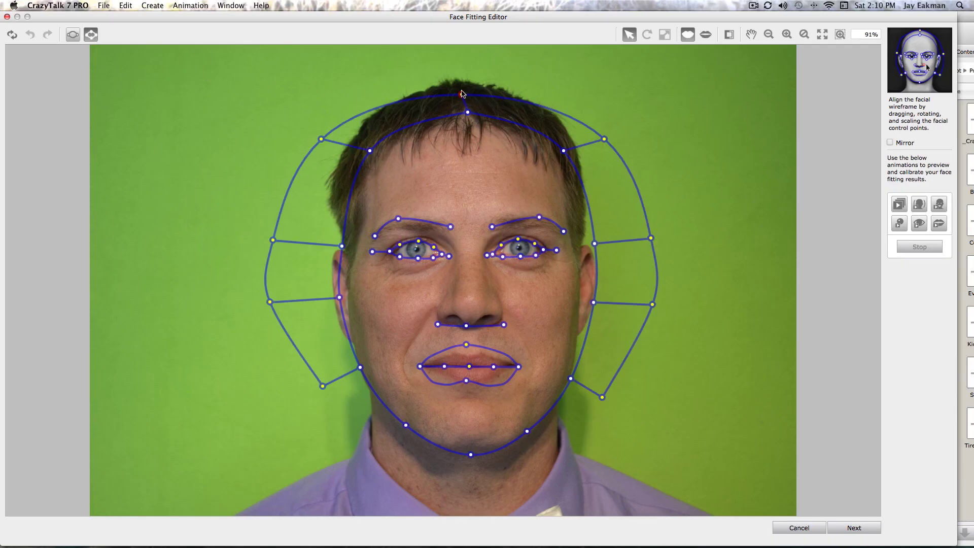
{"action": "left_click_drag", "start_coordinate": [462, 94], "coordinate": [458, 80]}
Step: Refine the image-left eye contour in the detailed wireframe by adjusting its upper lid, inner lower lid and outer corner points
{"action": "scroll", "coordinate": [520, 235], "scroll_direction": "down", "scroll_amount": 1}
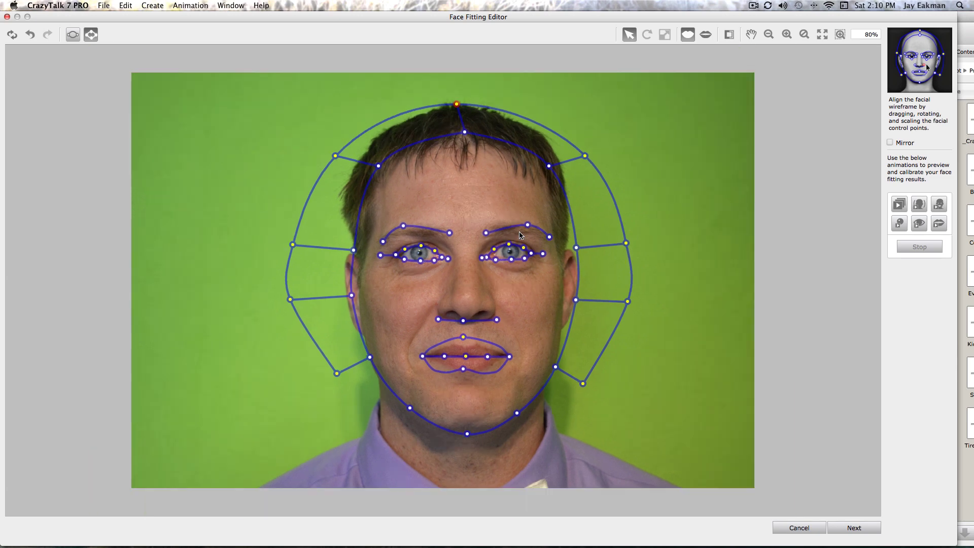
{"action": "scroll", "coordinate": [520, 235], "scroll_direction": "up", "scroll_amount": 9}
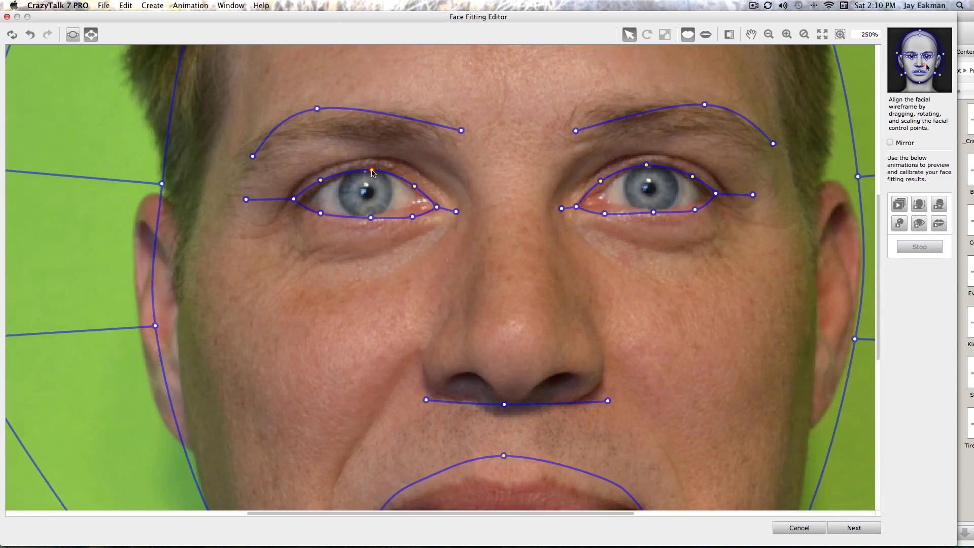
{"action": "left_click_drag", "start_coordinate": [372, 171], "coordinate": [365, 169]}
{"action": "left_click_drag", "start_coordinate": [413, 217], "coordinate": [411, 205]}
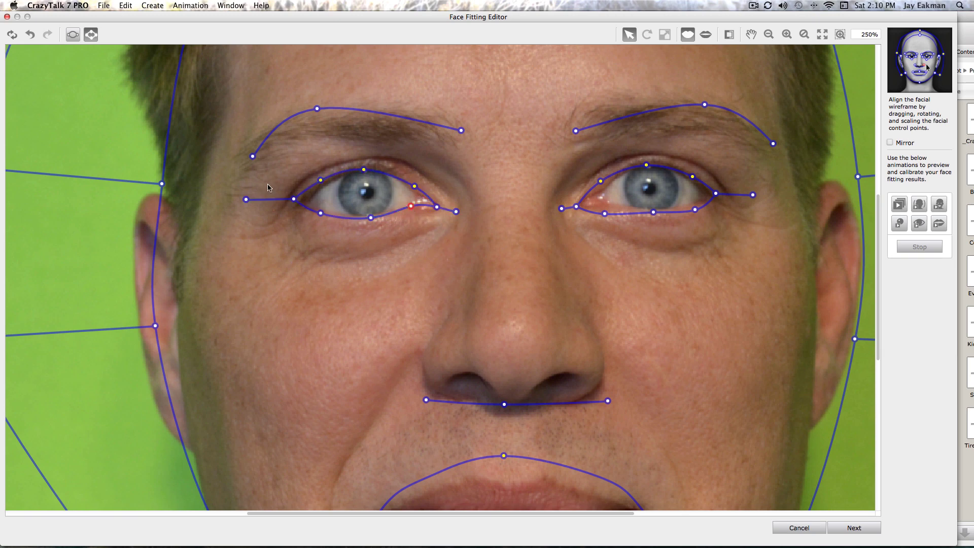
{"action": "left_click_drag", "start_coordinate": [295, 200], "coordinate": [260, 225]}
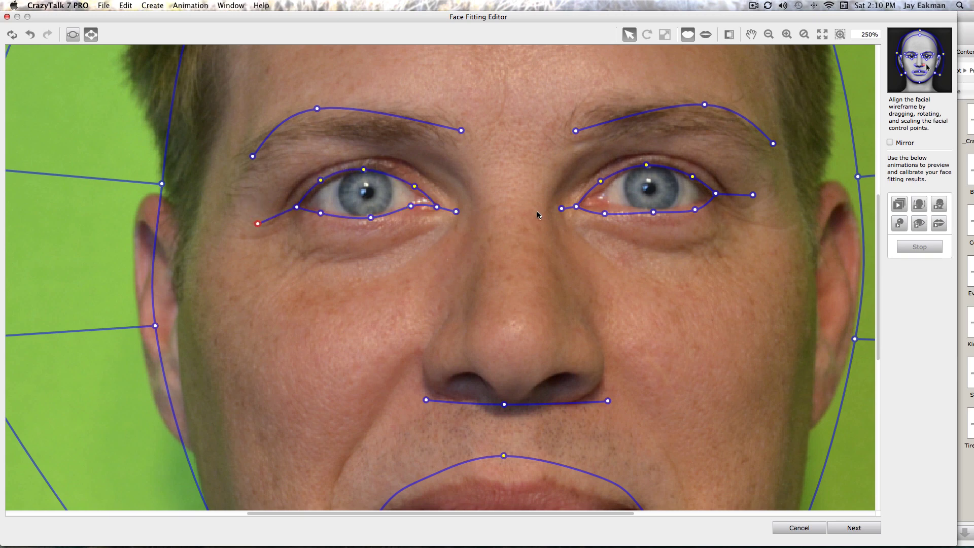
Step: Reshape the image-right eyebrow curve by moving its inner end, outer end and peak toward the nose
{"action": "left_click_drag", "start_coordinate": [577, 131], "coordinate": [557, 133]}
{"action": "left_click_drag", "start_coordinate": [772, 145], "coordinate": [757, 144]}
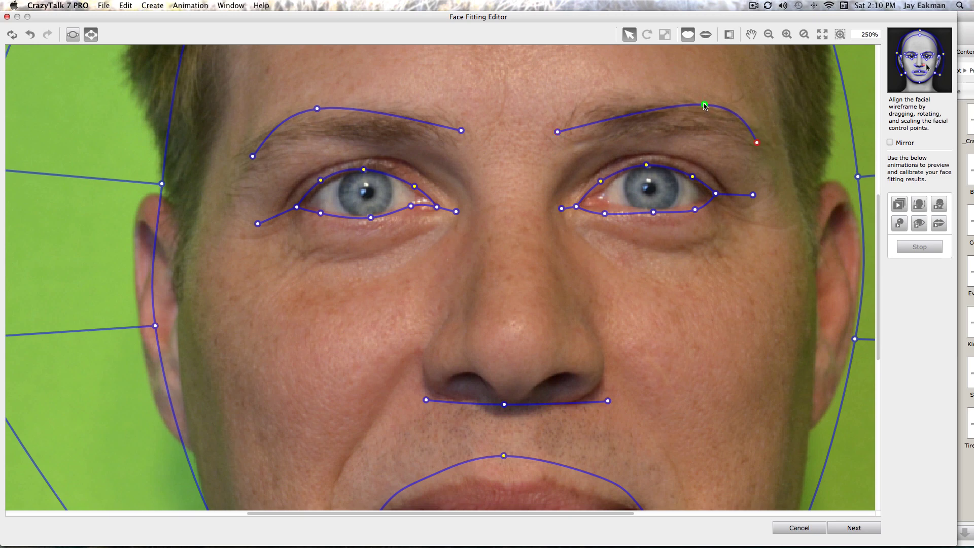
{"action": "left_click_drag", "start_coordinate": [705, 105], "coordinate": [684, 106]}
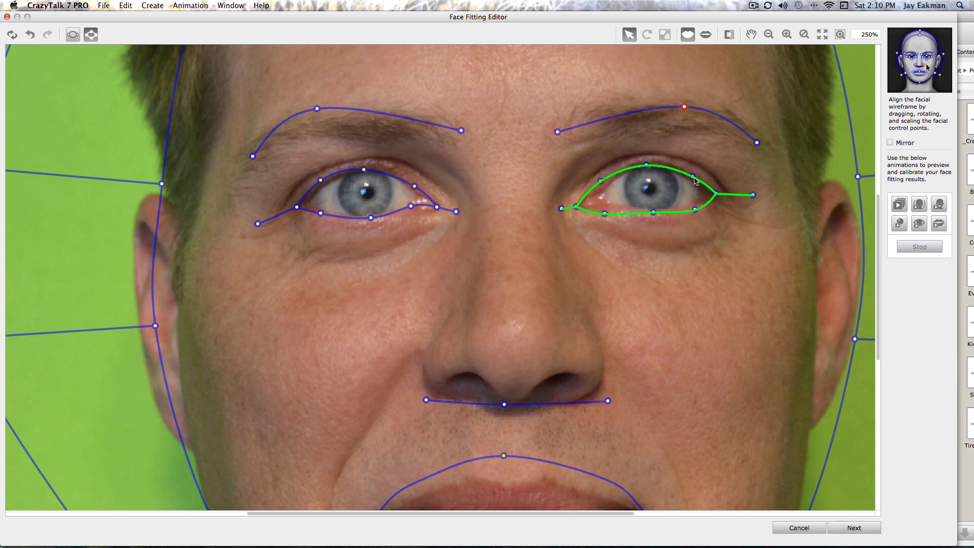
Step: Fit the image-right eye contour by adjusting the outer upper lid point and raising the lower lid points
{"action": "left_click", "coordinate": [692, 177]}
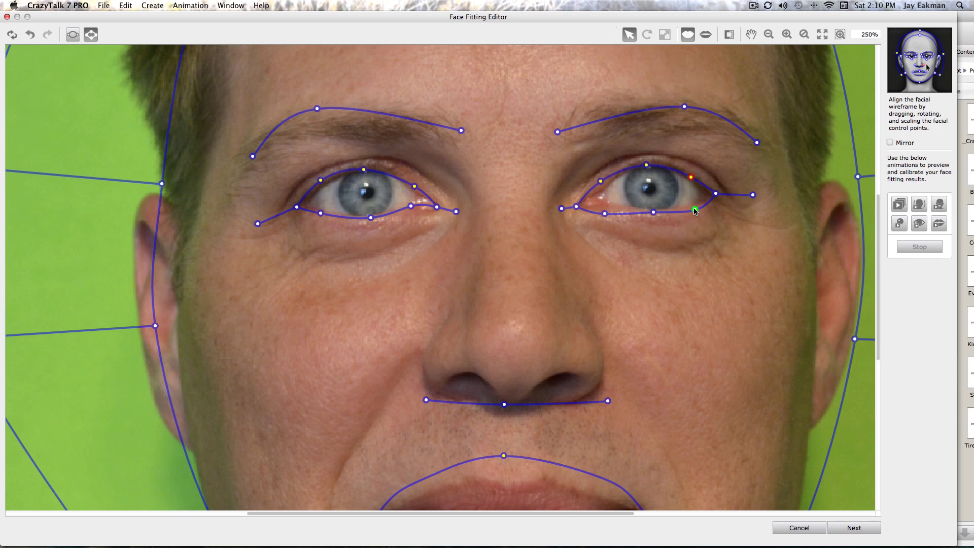
{"action": "left_click_drag", "start_coordinate": [695, 210], "coordinate": [651, 211]}
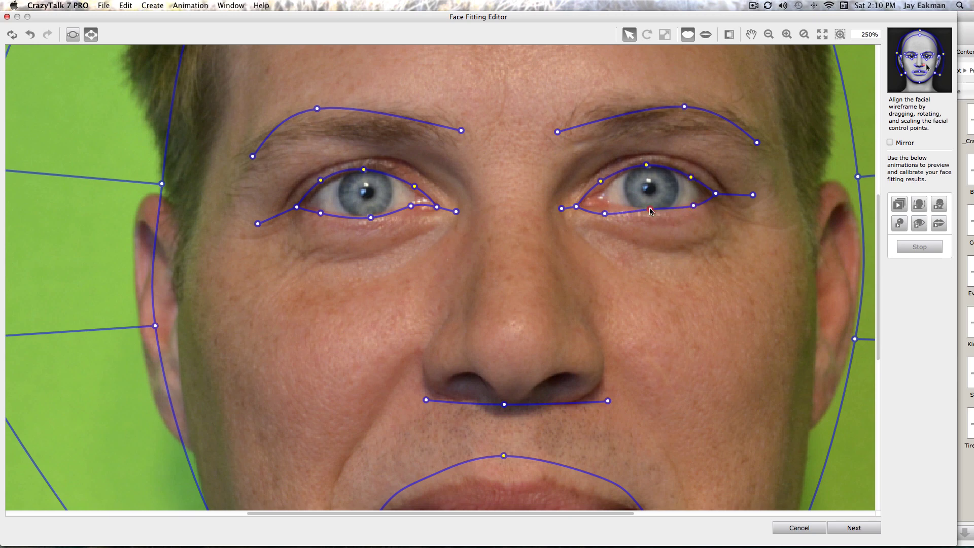
{"action": "left_click", "coordinate": [605, 212]}
{"action": "left_click_drag", "start_coordinate": [605, 215], "coordinate": [606, 204]}
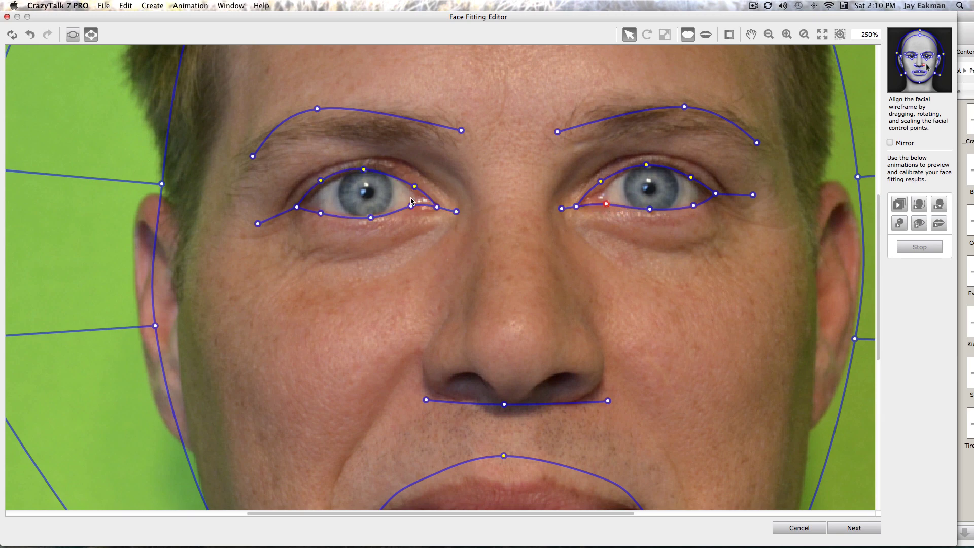
Step: Pull the four outer outline points on the image-left side in close to the ear, jaw and hair
{"action": "scroll", "coordinate": [700, 396], "scroll_direction": "down", "scroll_amount": 5}
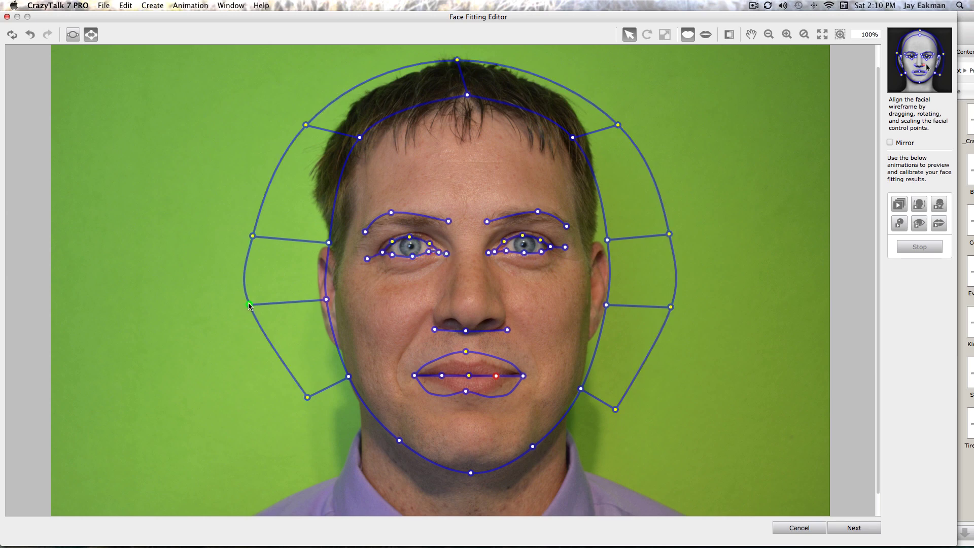
{"action": "left_click_drag", "start_coordinate": [248, 304], "coordinate": [298, 302]}
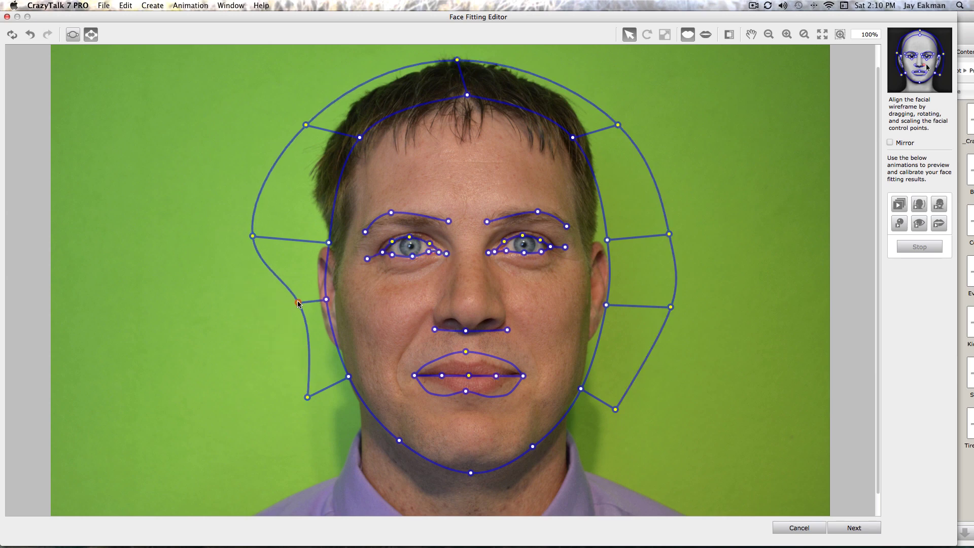
{"action": "left_click", "coordinate": [253, 236]}
{"action": "left_click_drag", "start_coordinate": [256, 238], "coordinate": [297, 244]}
{"action": "left_click", "coordinate": [308, 397]}
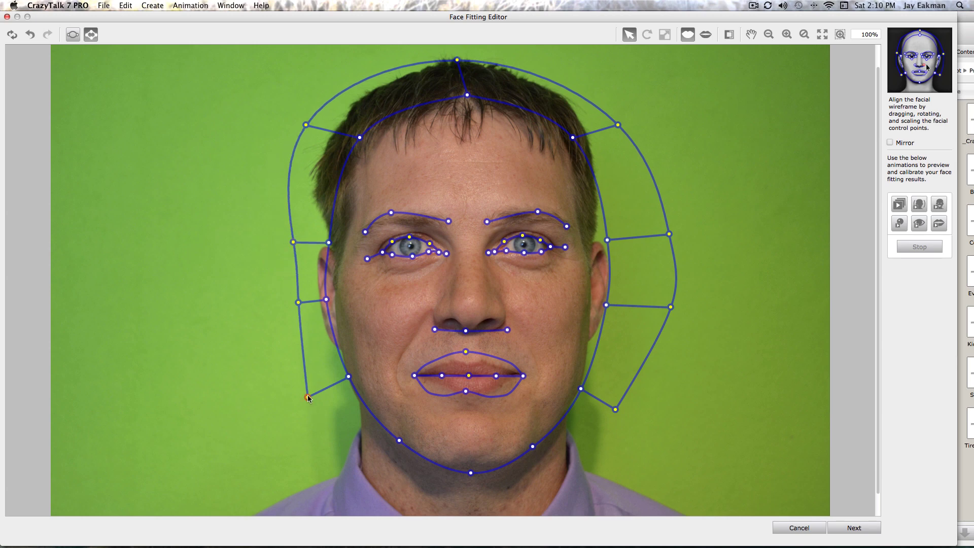
{"action": "left_click_drag", "start_coordinate": [308, 398], "coordinate": [331, 382]}
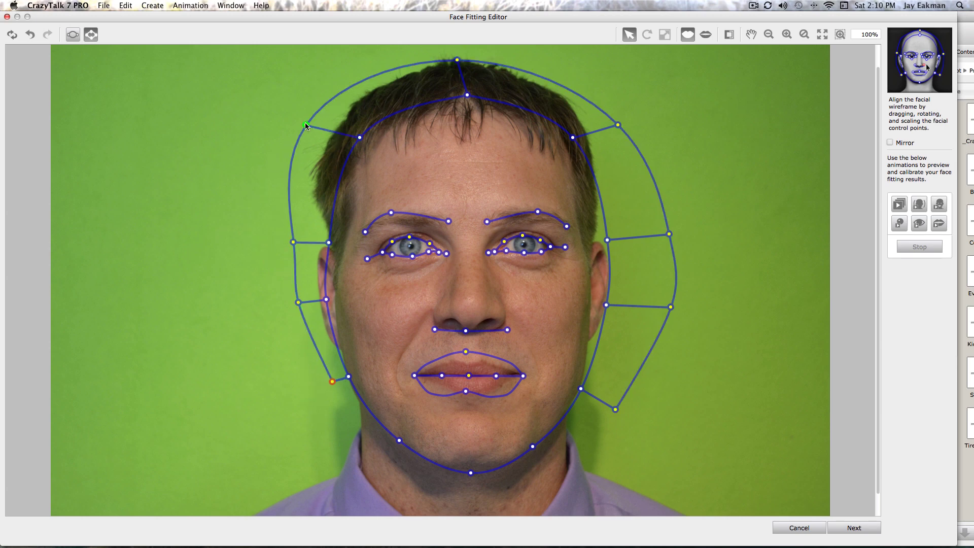
{"action": "left_click_drag", "start_coordinate": [306, 125], "coordinate": [318, 124]}
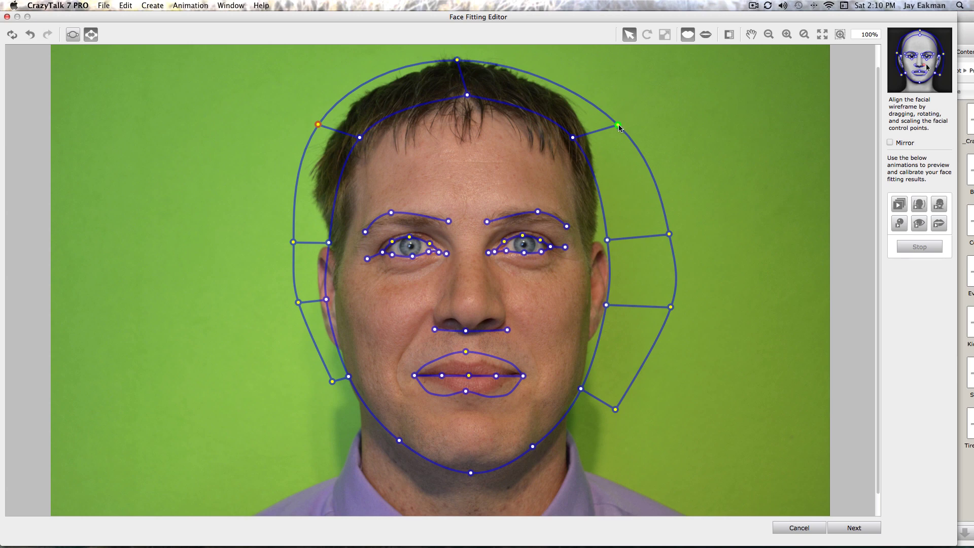
Step: Pull the four outer outline points on the image-right side in close to the head, then preview the head-turning animation
{"action": "left_click_drag", "start_coordinate": [618, 124], "coordinate": [602, 119]}
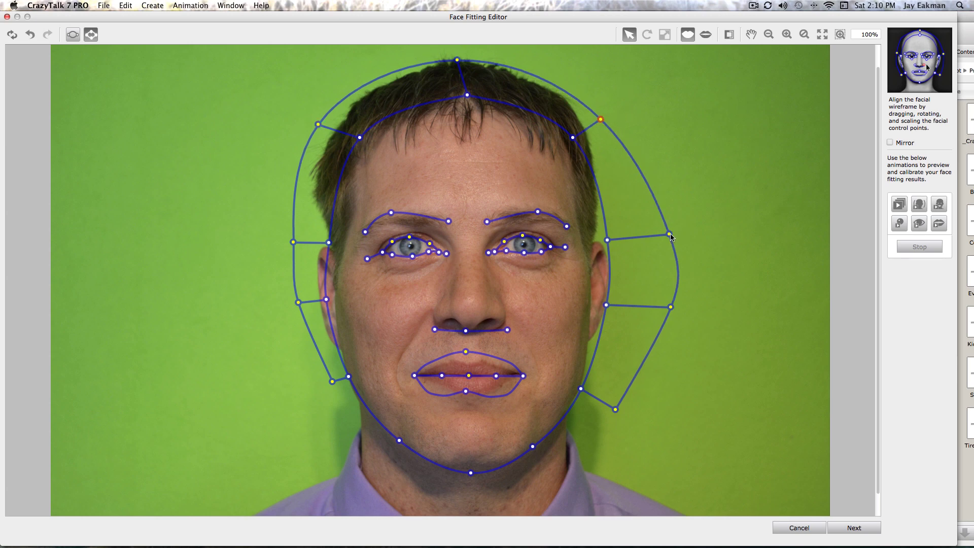
{"action": "left_click_drag", "start_coordinate": [670, 235], "coordinate": [633, 234]}
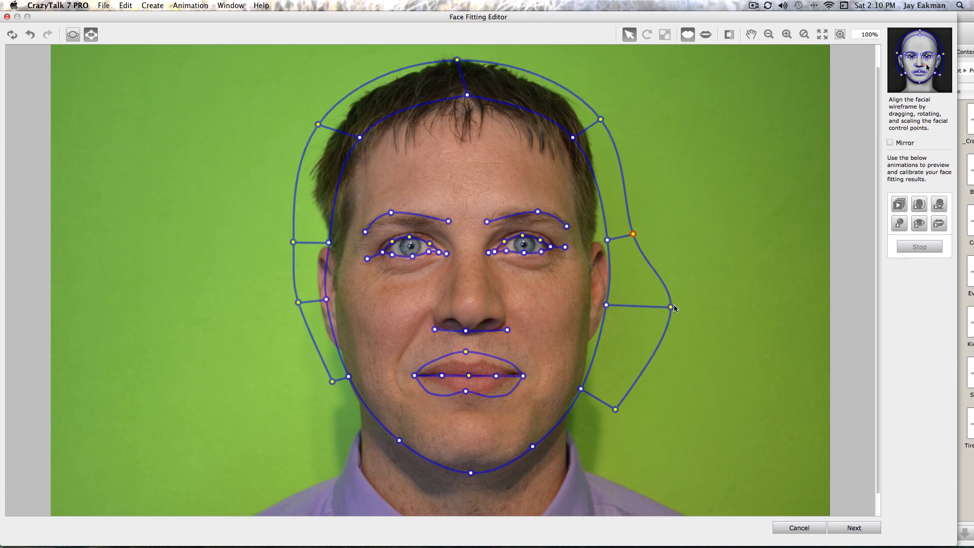
{"action": "left_click_drag", "start_coordinate": [671, 307], "coordinate": [624, 308]}
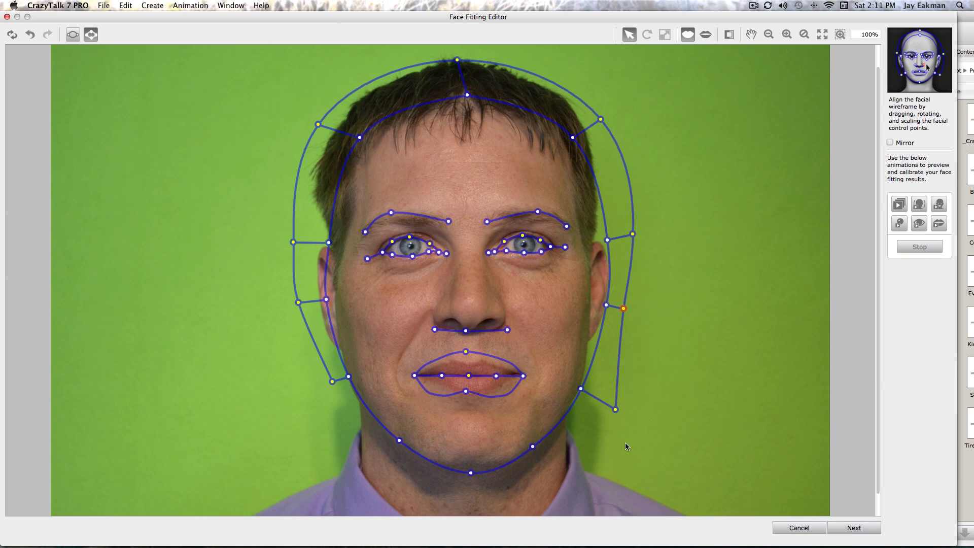
{"action": "left_click_drag", "start_coordinate": [615, 410], "coordinate": [593, 405]}
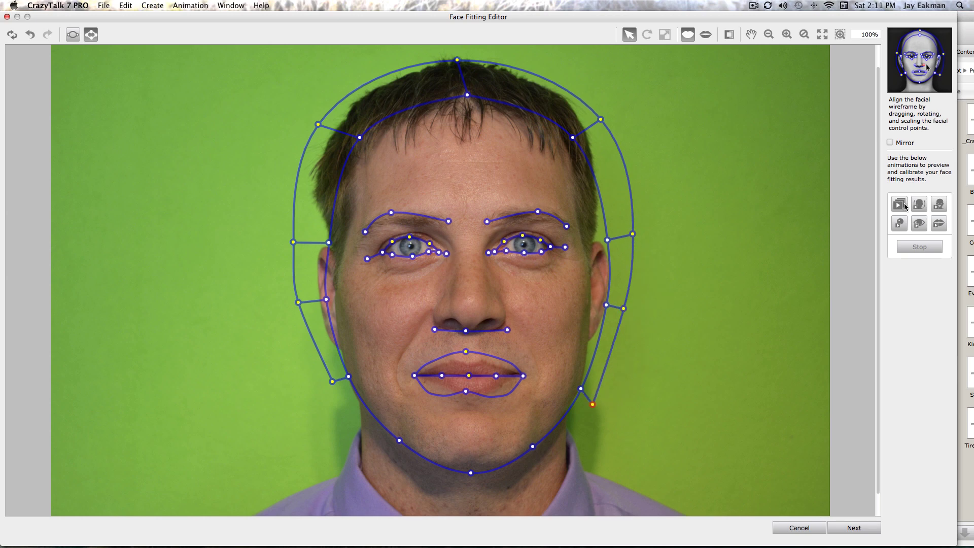
{"action": "left_click", "coordinate": [921, 205]}
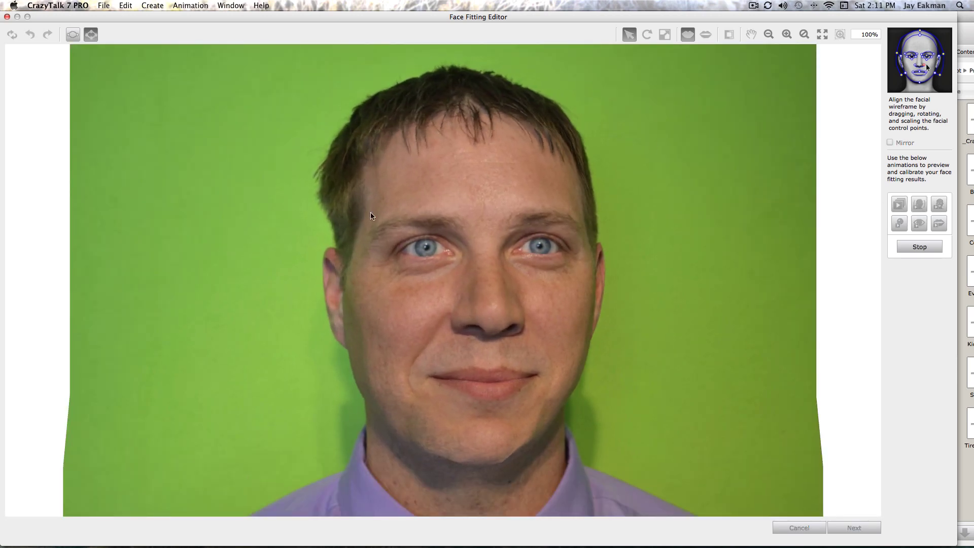
Step: Move the crown and both upper side points of the inner head contour outward over the hair, then preview the motion
{"action": "left_click", "coordinate": [919, 248]}
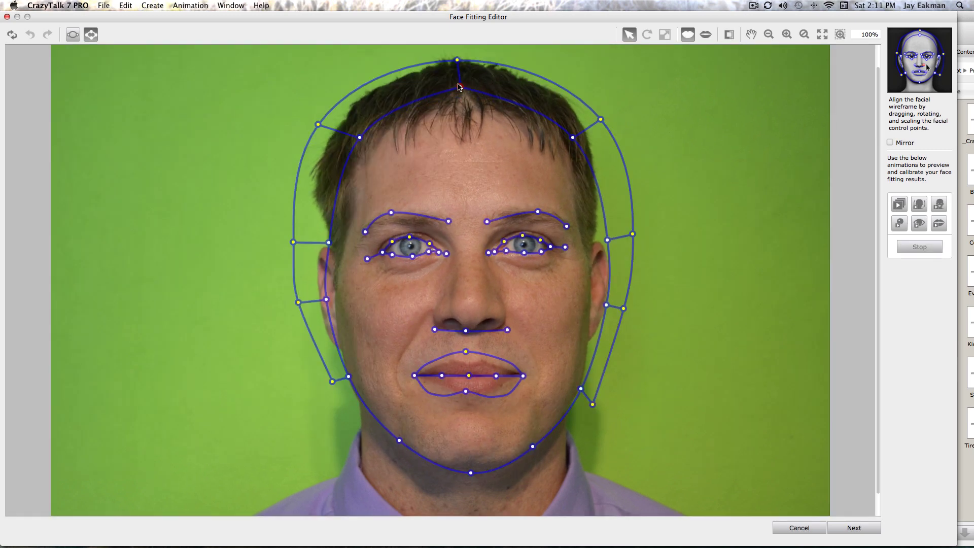
{"action": "left_click_drag", "start_coordinate": [459, 88], "coordinate": [463, 76]}
{"action": "left_click_drag", "start_coordinate": [361, 138], "coordinate": [333, 134]}
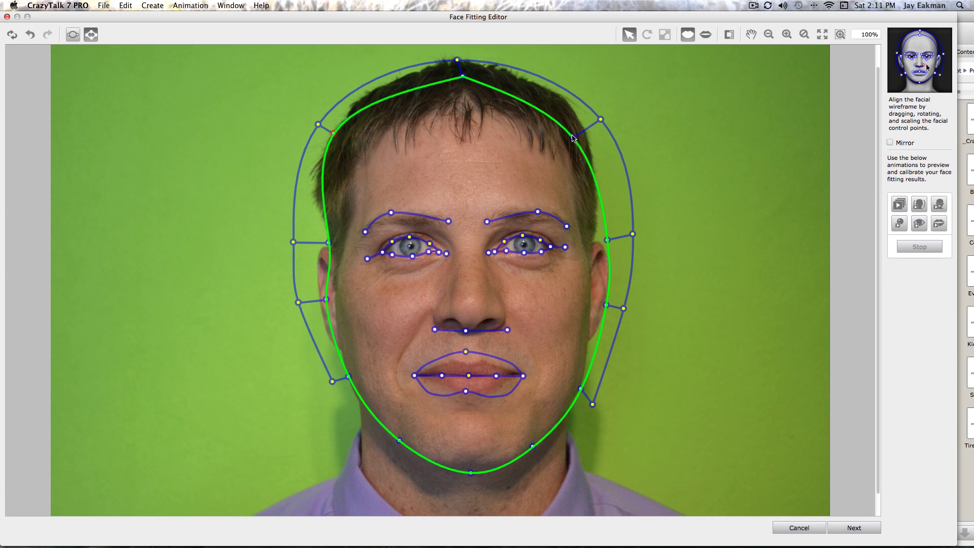
{"action": "left_click_drag", "start_coordinate": [573, 137], "coordinate": [580, 126]}
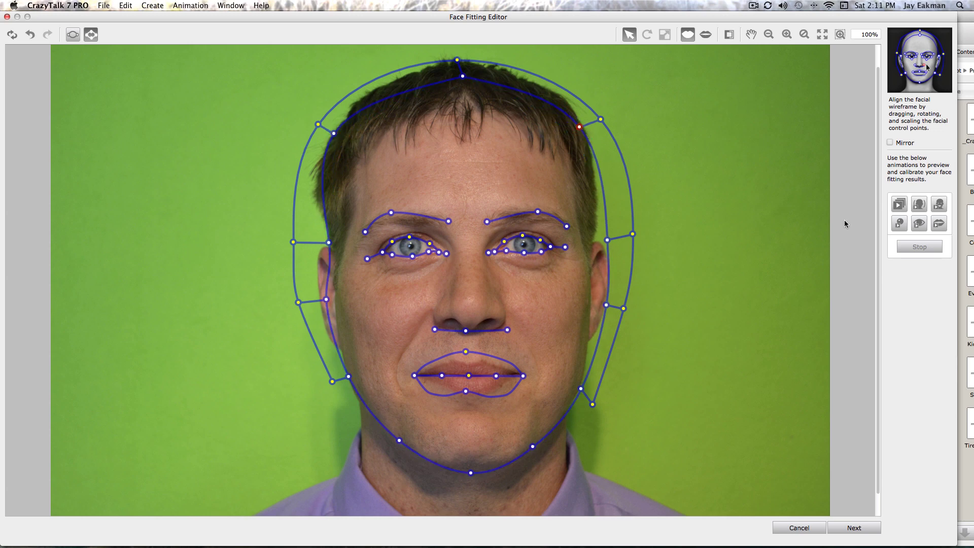
{"action": "left_click", "coordinate": [924, 207]}
Step: Widen the head contour's lower jaw by moving its point on each side outward, then accept the face fitting
{"action": "left_click", "coordinate": [399, 441]}
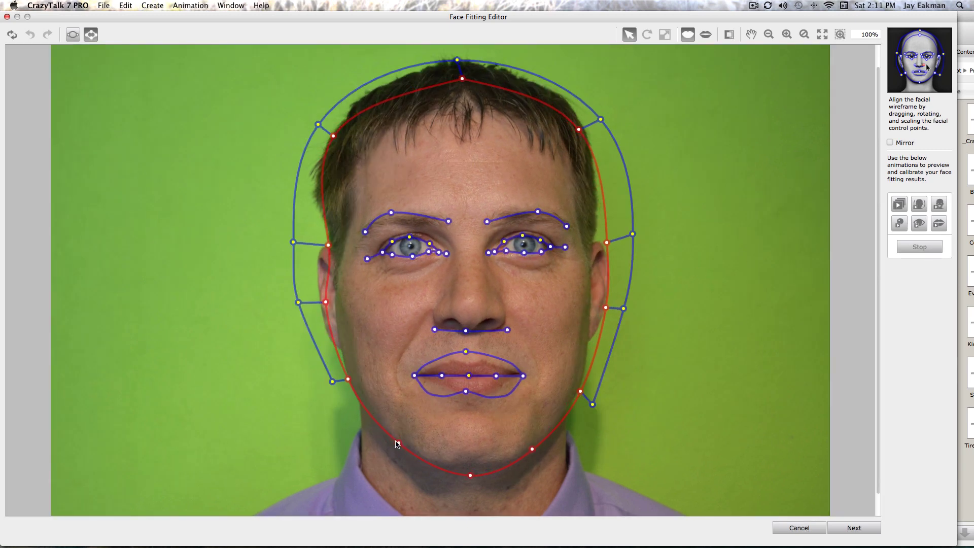
{"action": "left_click", "coordinate": [398, 453]}
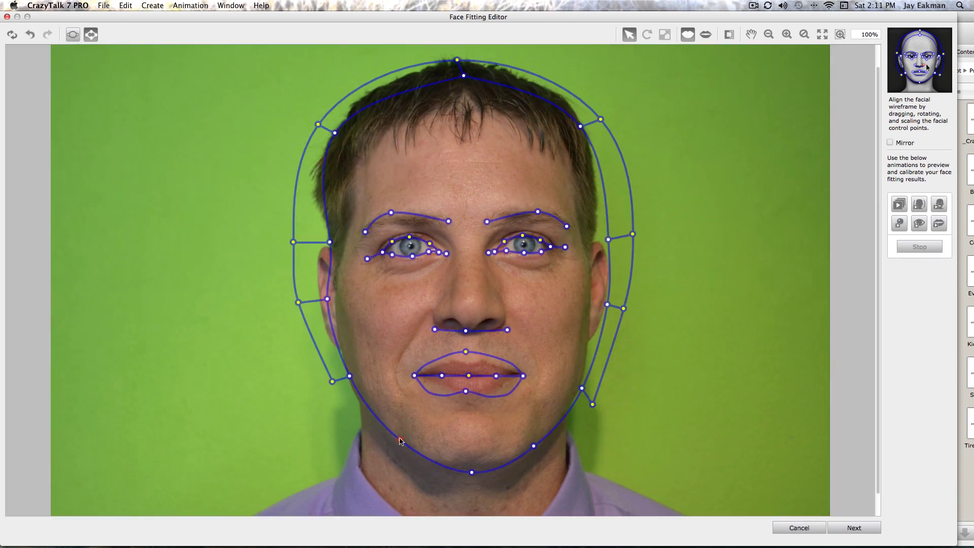
{"action": "left_click_drag", "start_coordinate": [401, 442], "coordinate": [396, 443]}
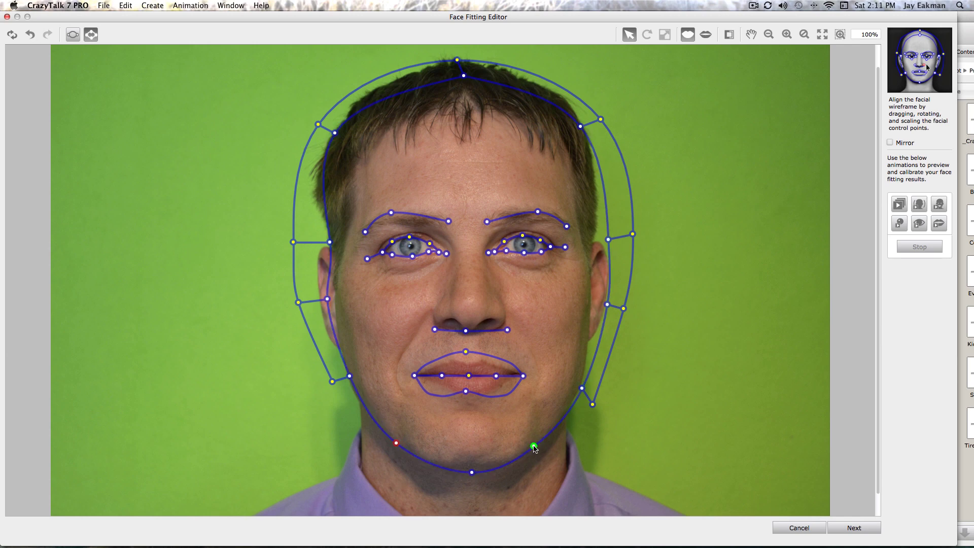
{"action": "left_click_drag", "start_coordinate": [534, 447], "coordinate": [543, 451]}
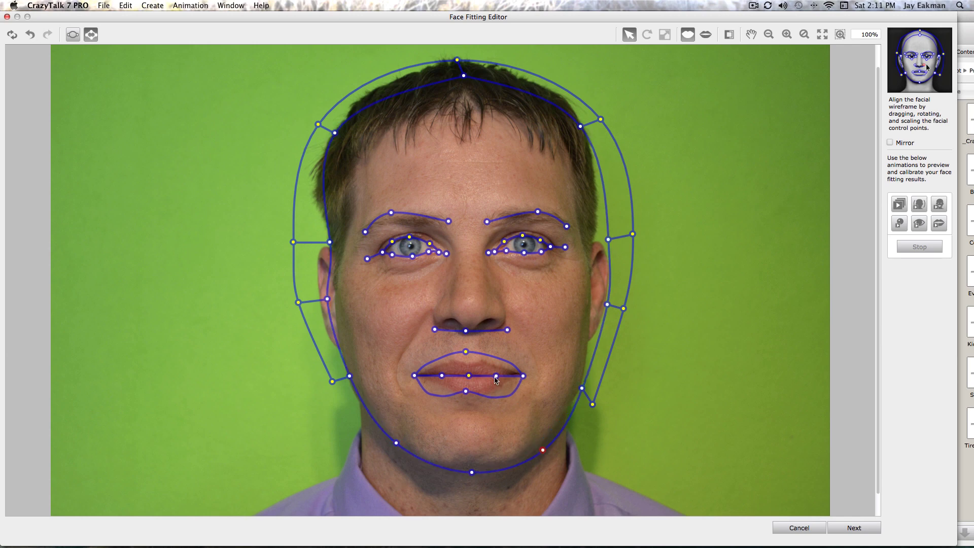
{"action": "left_click_drag", "start_coordinate": [524, 378], "coordinate": [525, 377]}
{"action": "left_click", "coordinate": [853, 529]}
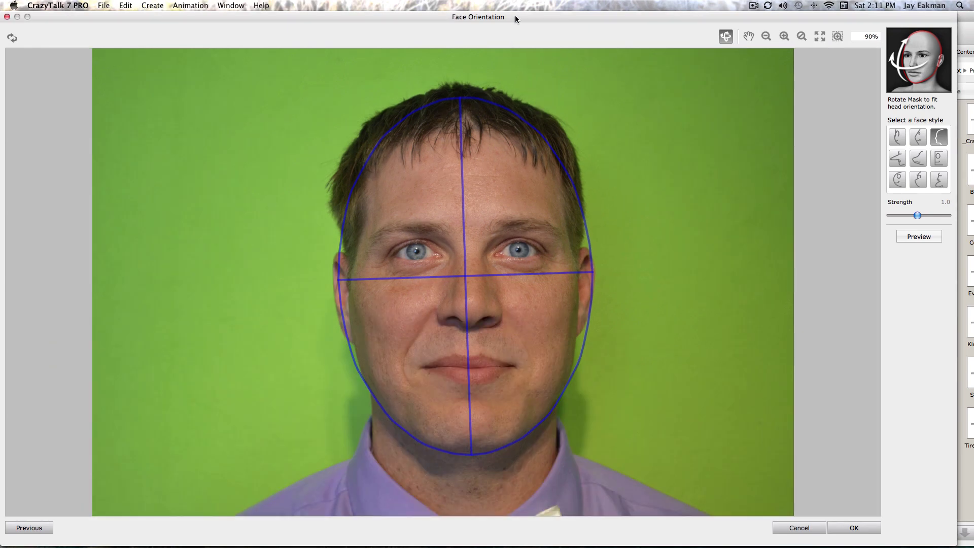
Step: Rotate the face orientation mask slightly toward the image-right side, preview the motion and accept the orientation
{"action": "left_click_drag", "start_coordinate": [515, 15], "coordinate": [515, 13]}
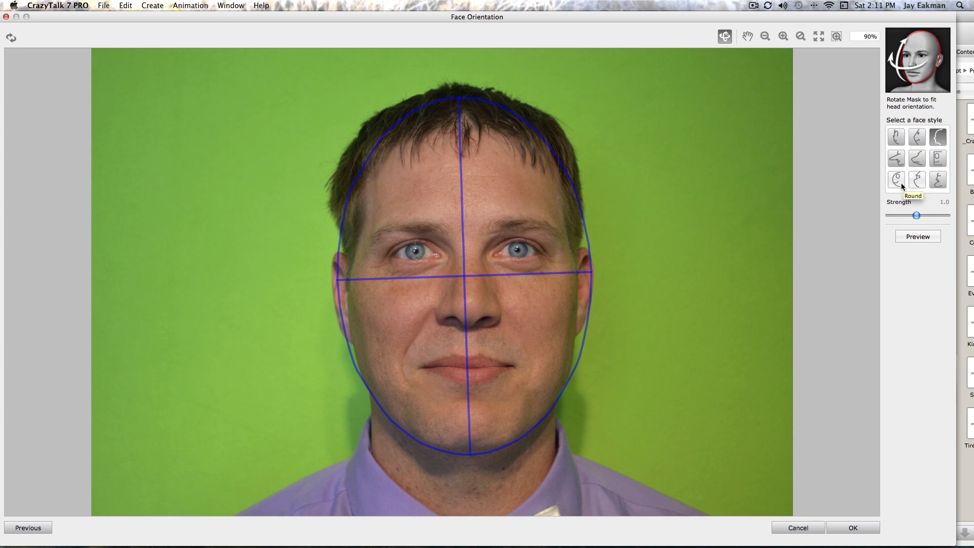
{"action": "left_click_drag", "start_coordinate": [463, 278], "coordinate": [477, 282]}
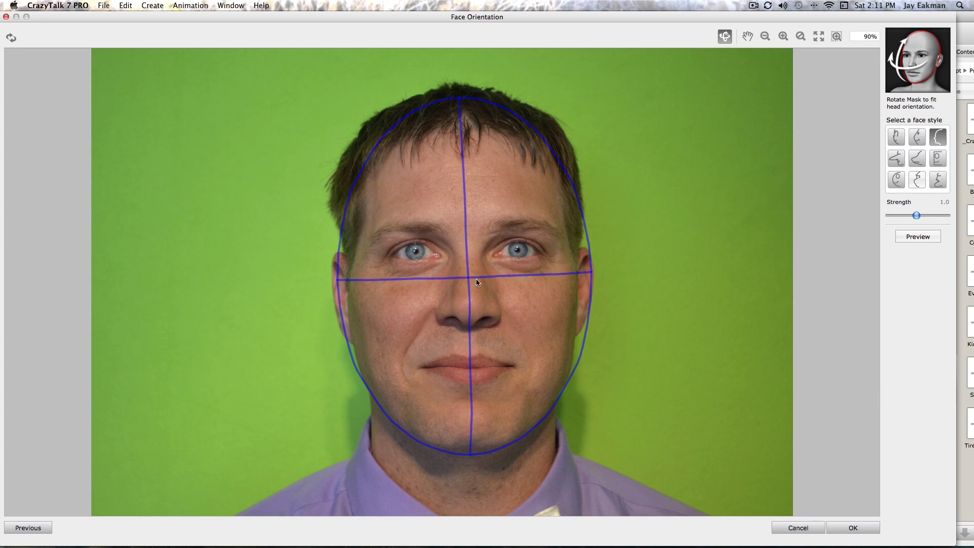
{"action": "left_click", "coordinate": [923, 238]}
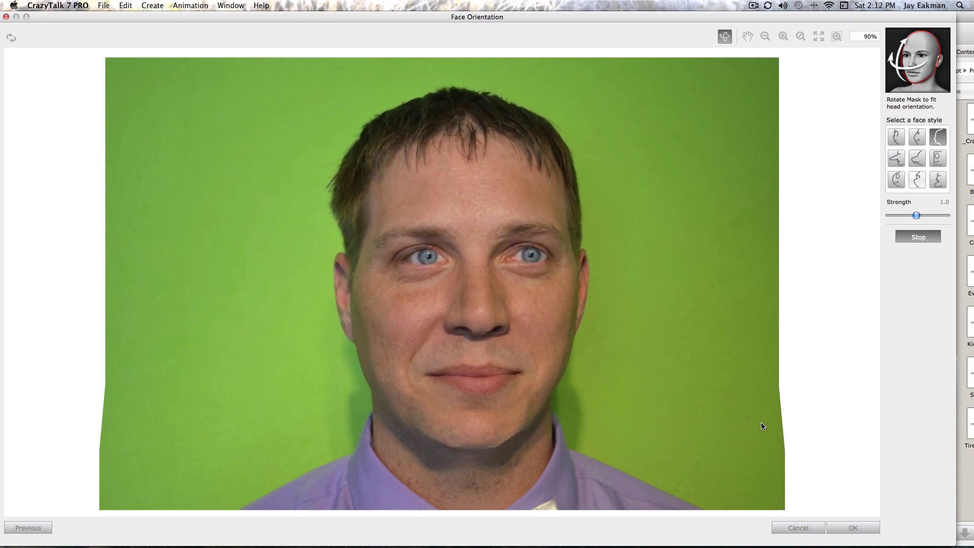
{"action": "left_click", "coordinate": [911, 238]}
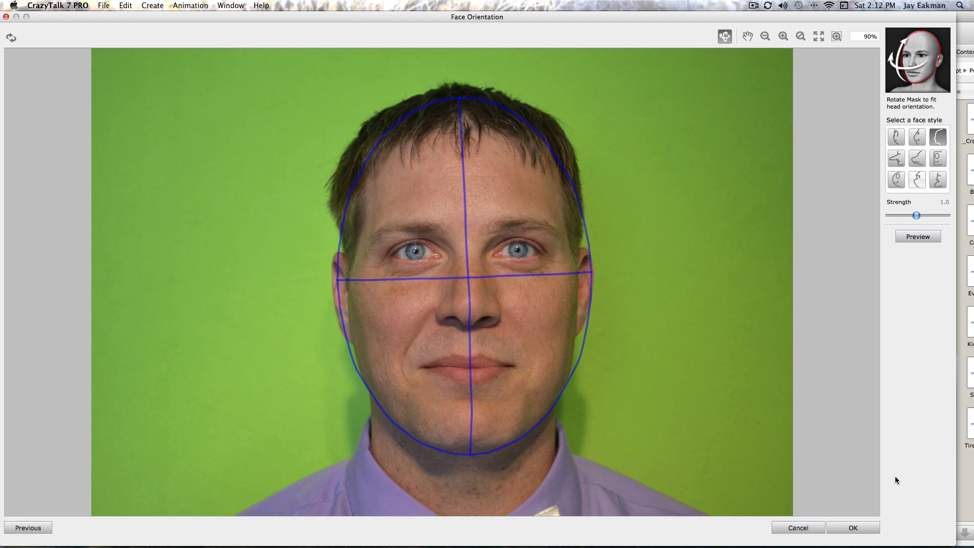
{"action": "left_click", "coordinate": [857, 532]}
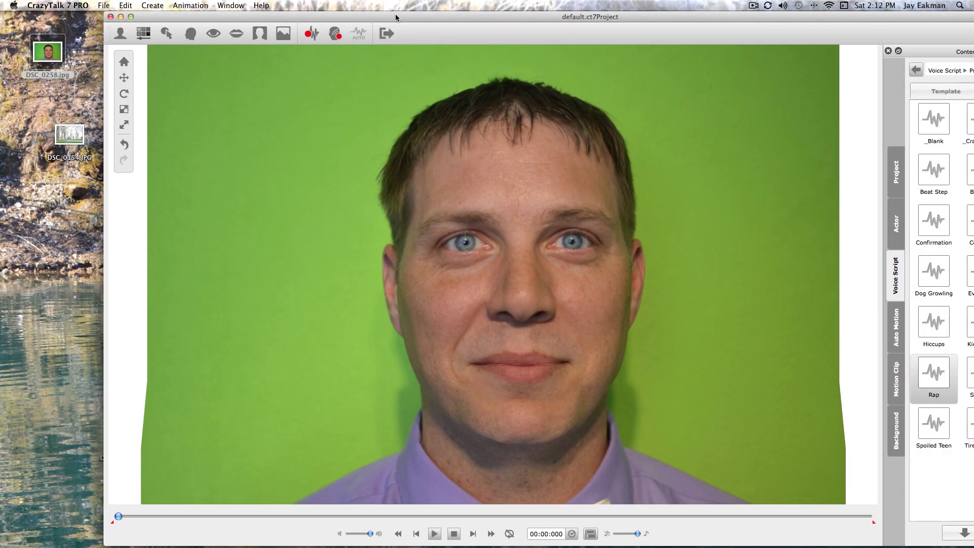
Step: Move the project window so the Content Manager is fully on screen, and open the Mask Editor for the actor
{"action": "left_click_drag", "start_coordinate": [395, 18], "coordinate": [302, 6]}
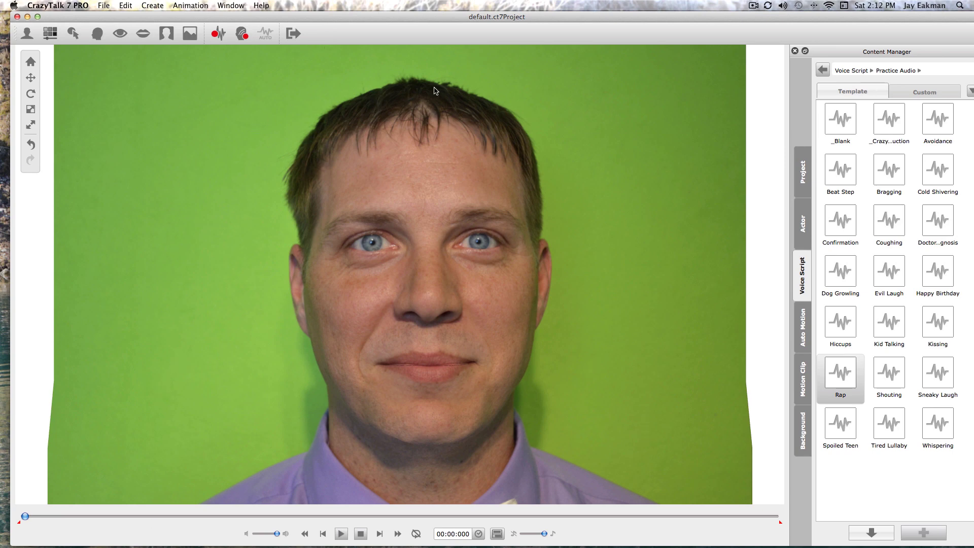
{"action": "mouse_move", "coordinate": [233, 17]}
{"action": "left_mouse_down"}
{"action": "mouse_move", "coordinate": [440, 17]}
{"action": "mouse_move", "coordinate": [224, 2]}
{"action": "left_mouse_up"}
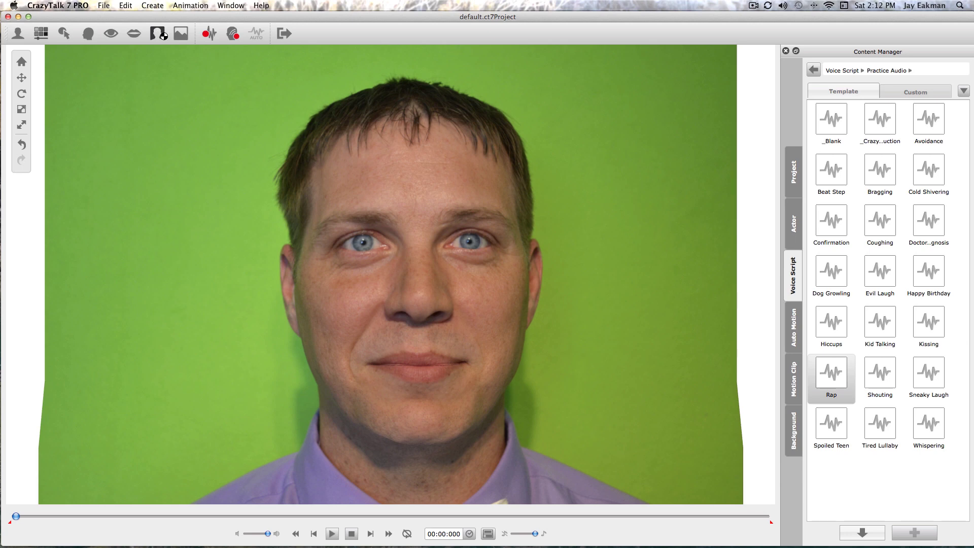
{"action": "left_click", "coordinate": [159, 34]}
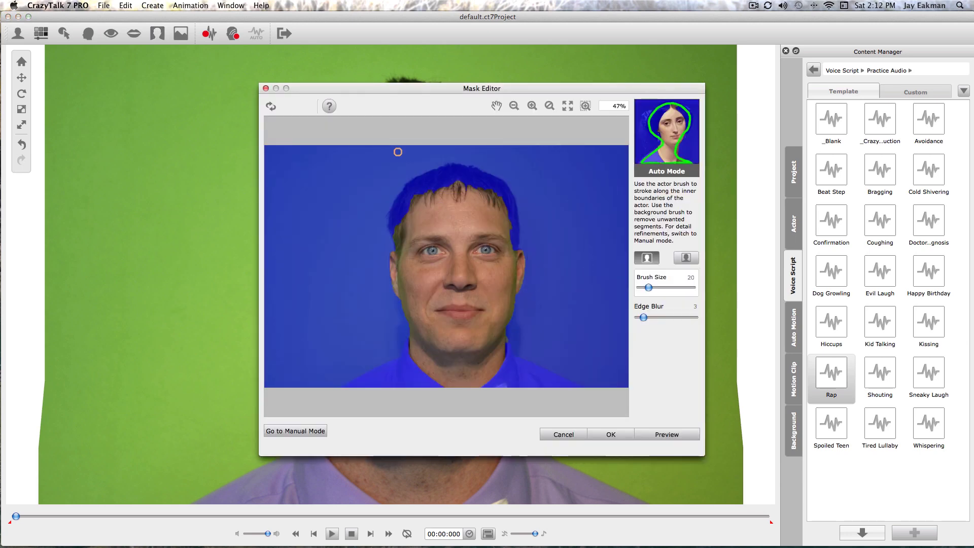
Step: Set the actor brush size to 51 and paint the image-left and upper hair back into the actor mask
{"action": "scroll", "coordinate": [508, 295], "scroll_direction": "down", "scroll_amount": 2}
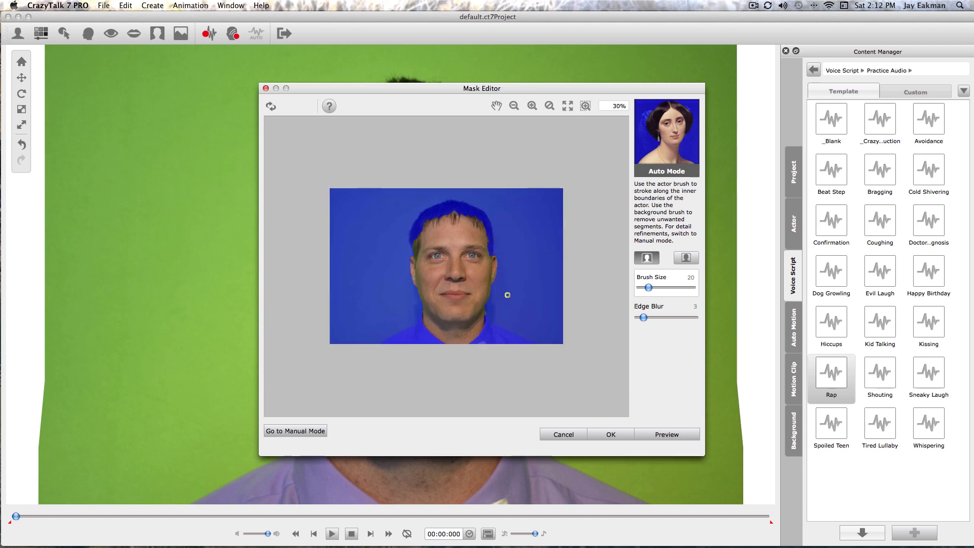
{"action": "scroll", "coordinate": [507, 295], "scroll_direction": "up", "scroll_amount": 5}
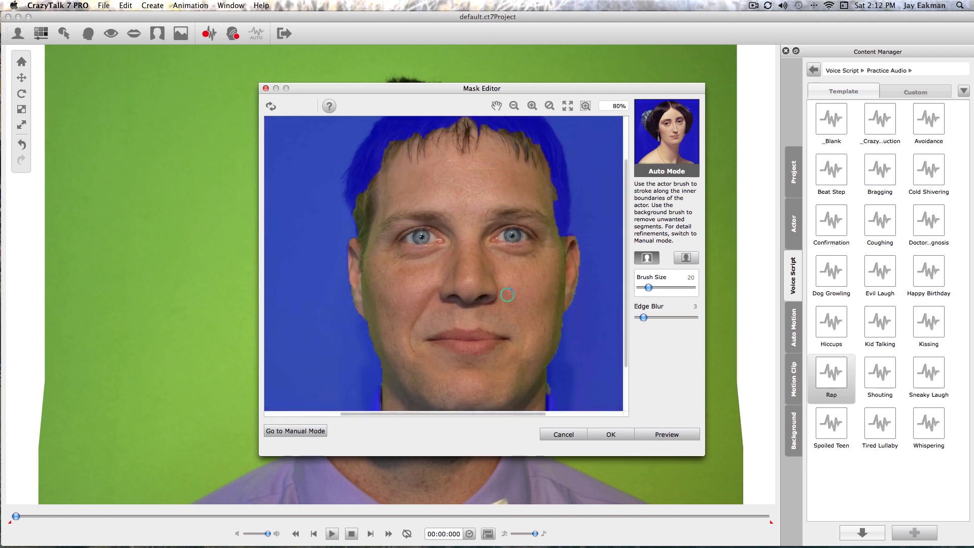
{"action": "scroll", "coordinate": [508, 295], "scroll_direction": "down", "scroll_amount": 1}
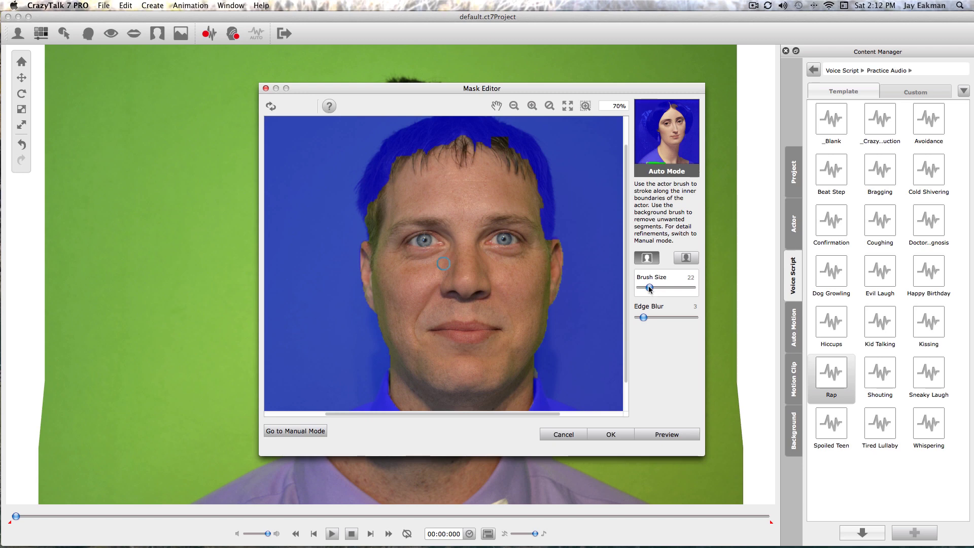
{"action": "left_click_drag", "start_coordinate": [648, 287], "coordinate": [665, 288]}
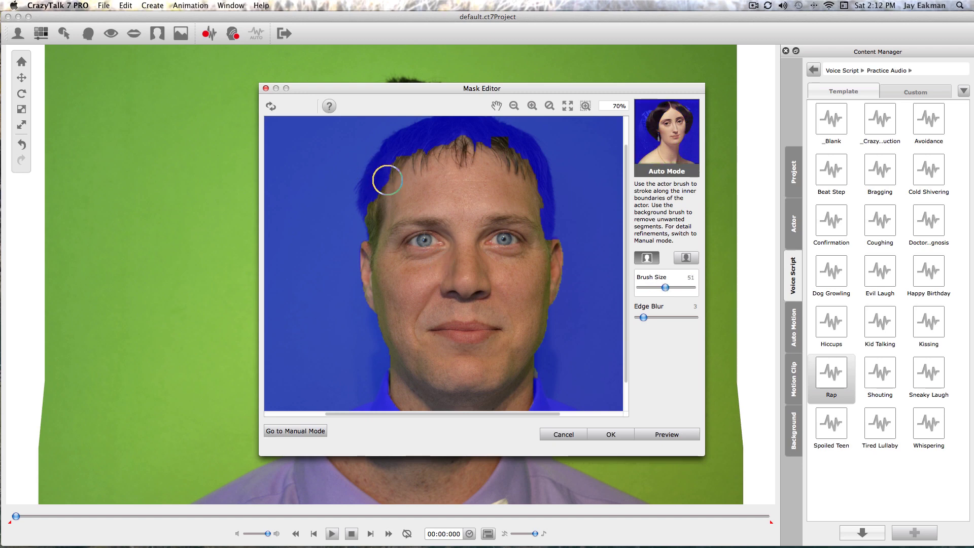
{"action": "left_click_drag", "start_coordinate": [379, 199], "coordinate": [374, 202]}
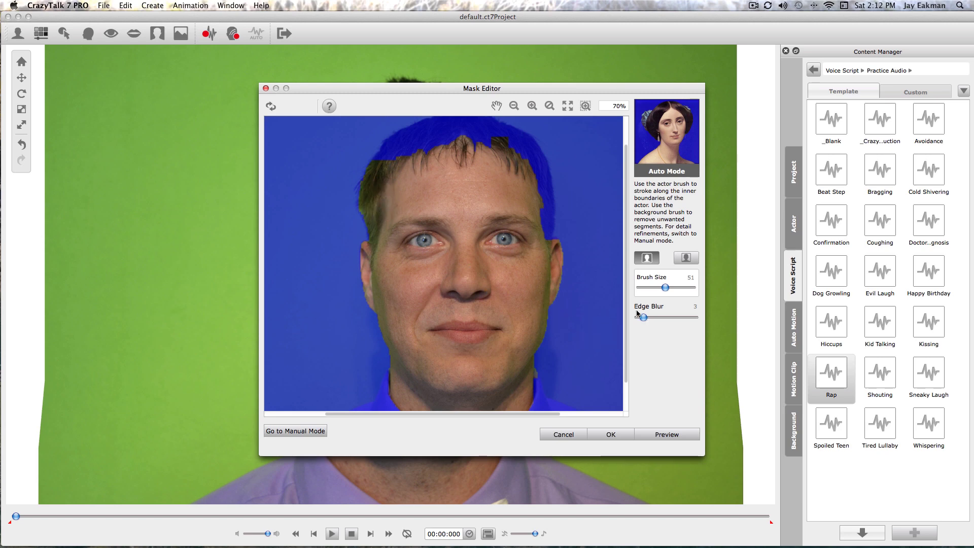
{"action": "left_click_drag", "start_coordinate": [437, 147], "coordinate": [408, 147]}
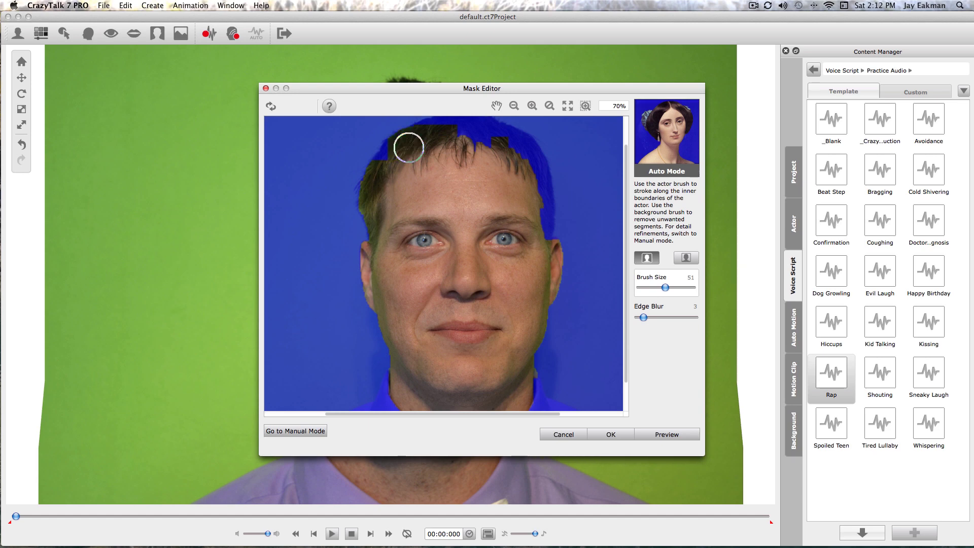
{"action": "left_click", "coordinate": [394, 156]}
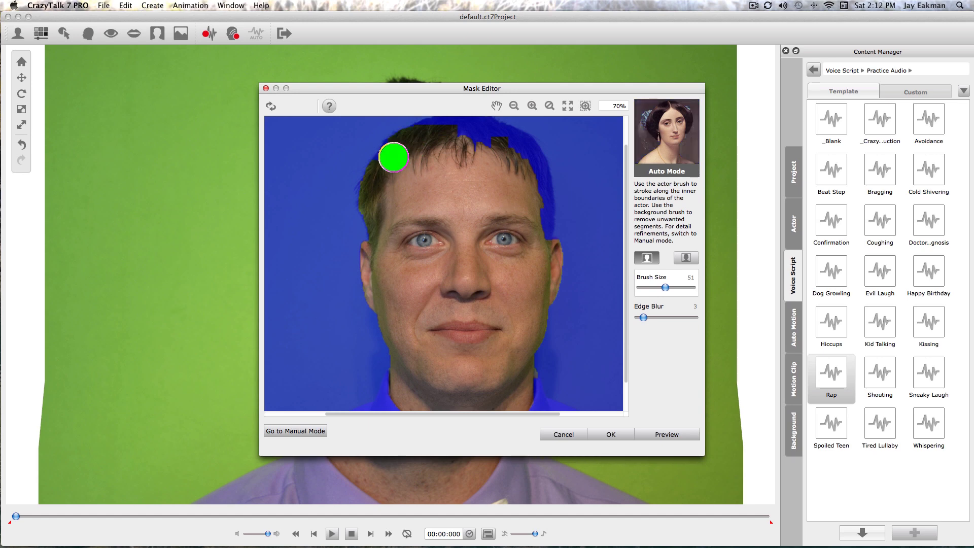
Step: Paint the remaining crown hair and the image-right side of the hair into the actor mask
{"action": "mouse_move", "coordinate": [487, 136]}
{"action": "left_mouse_down"}
{"action": "mouse_move", "coordinate": [546, 202]}
{"action": "mouse_move", "coordinate": [624, 226]}
{"action": "mouse_move", "coordinate": [430, 166]}
{"action": "mouse_move", "coordinate": [440, 158]}
{"action": "left_mouse_up"}
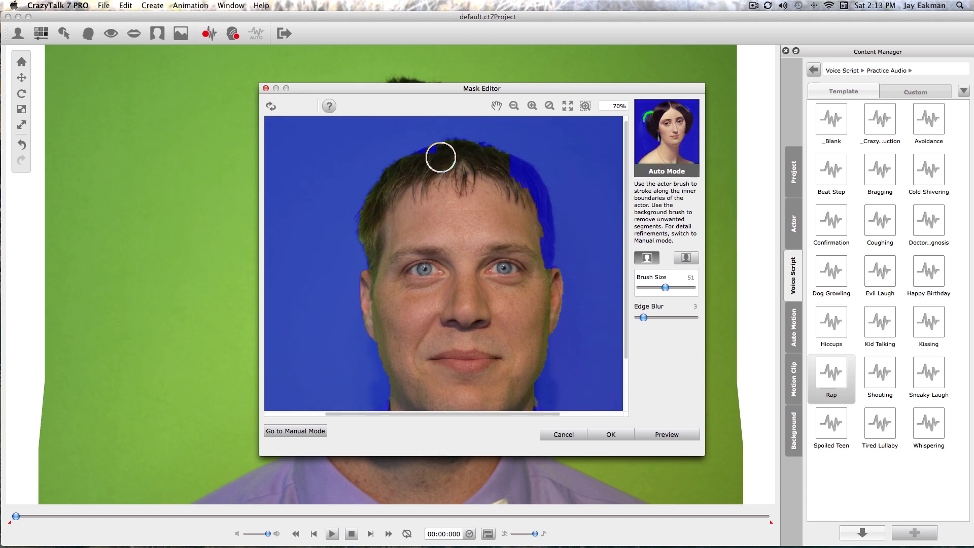
{"action": "left_click", "coordinate": [437, 159]}
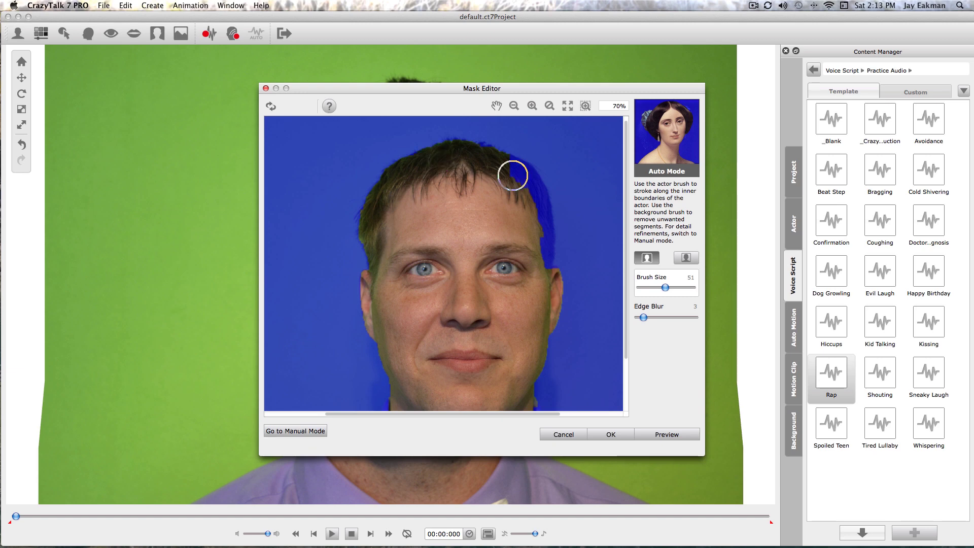
{"action": "left_click_drag", "start_coordinate": [525, 193], "coordinate": [541, 235]}
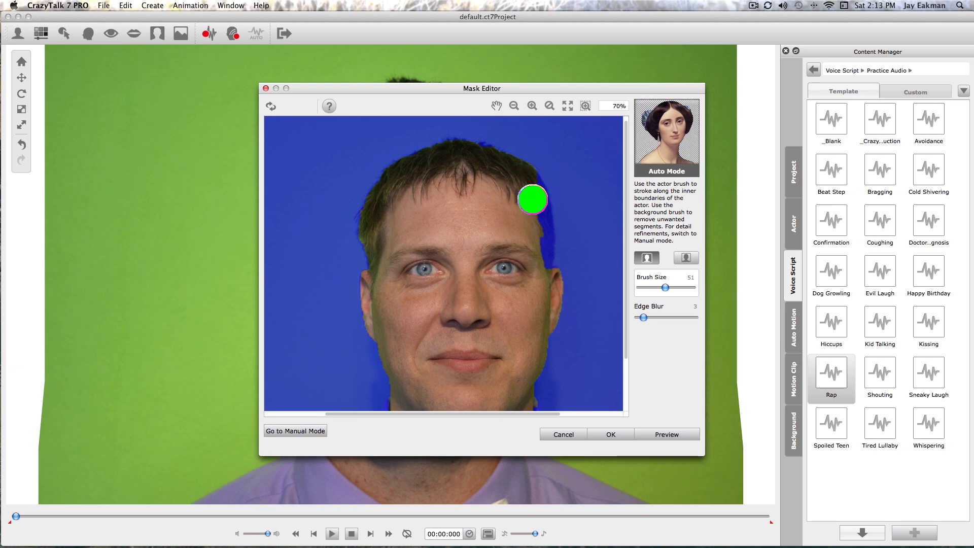
Step: Reduce the brush size to 31 and paint the image-left shirt collar with the actor brush
{"action": "mouse_move", "coordinate": [533, 200]}
{"action": "left_mouse_down"}
{"action": "mouse_move", "coordinate": [540, 263]}
{"action": "mouse_move", "coordinate": [602, 288]}
{"action": "mouse_move", "coordinate": [627, 227]}
{"action": "mouse_move", "coordinate": [629, 265]}
{"action": "mouse_move", "coordinate": [655, 287]}
{"action": "left_mouse_up"}
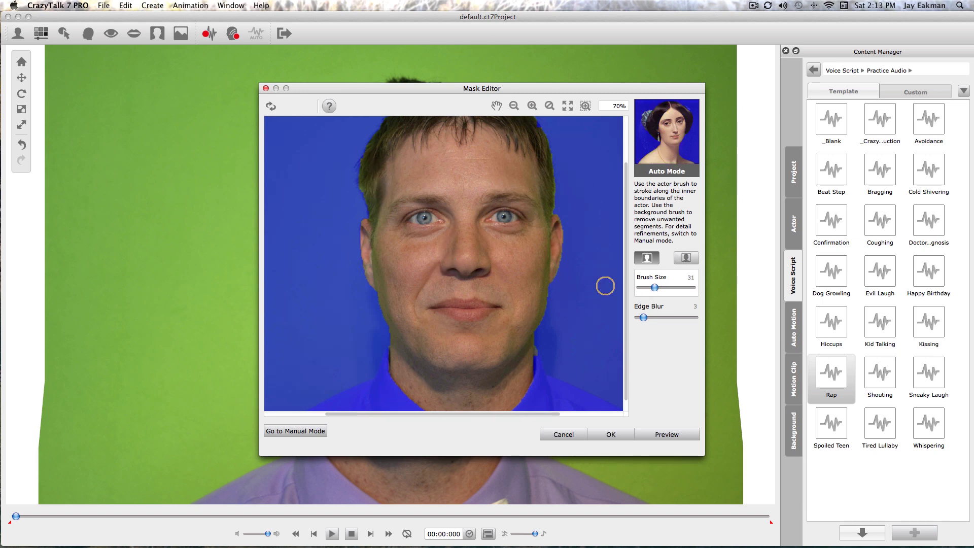
{"action": "left_click", "coordinate": [686, 258]}
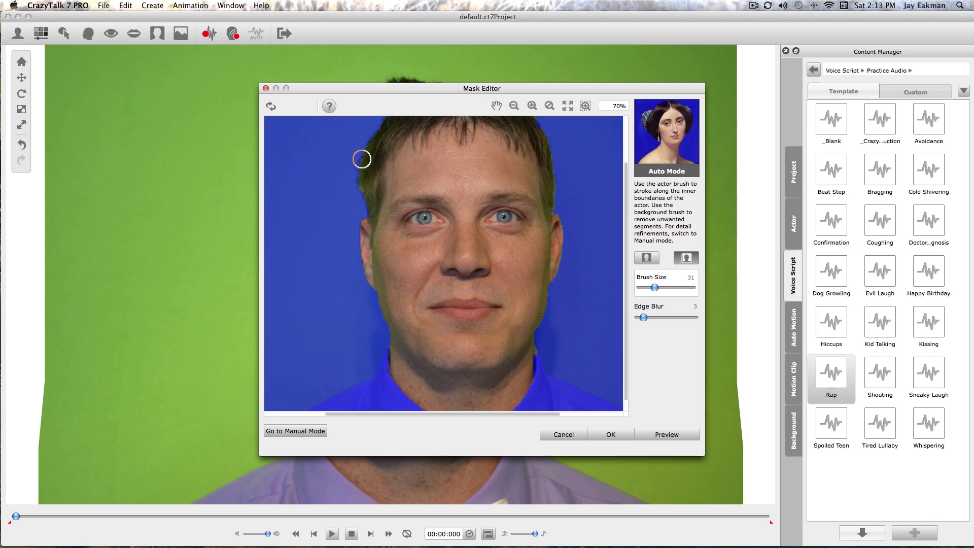
{"action": "left_click", "coordinate": [647, 258]}
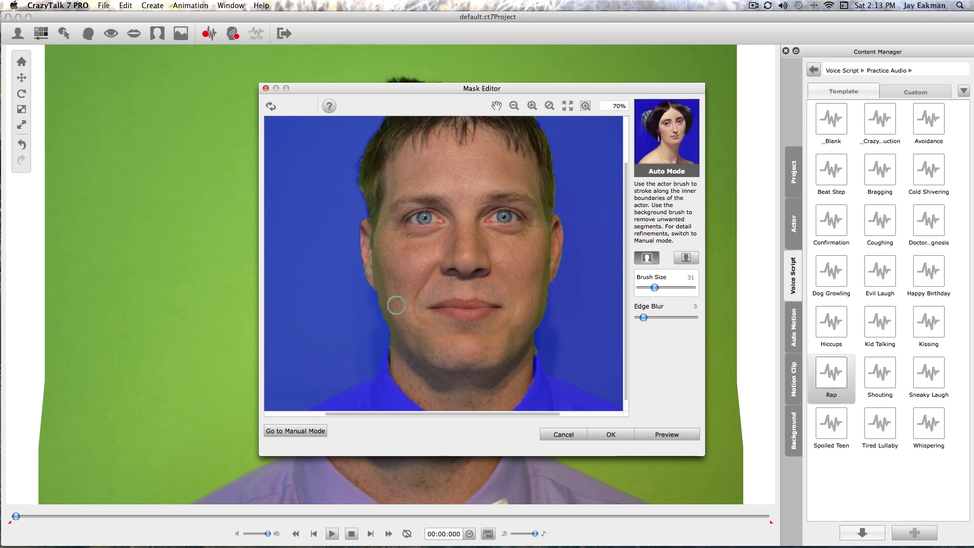
{"action": "scroll", "coordinate": [626, 273], "scroll_direction": "down", "scroll_amount": 1}
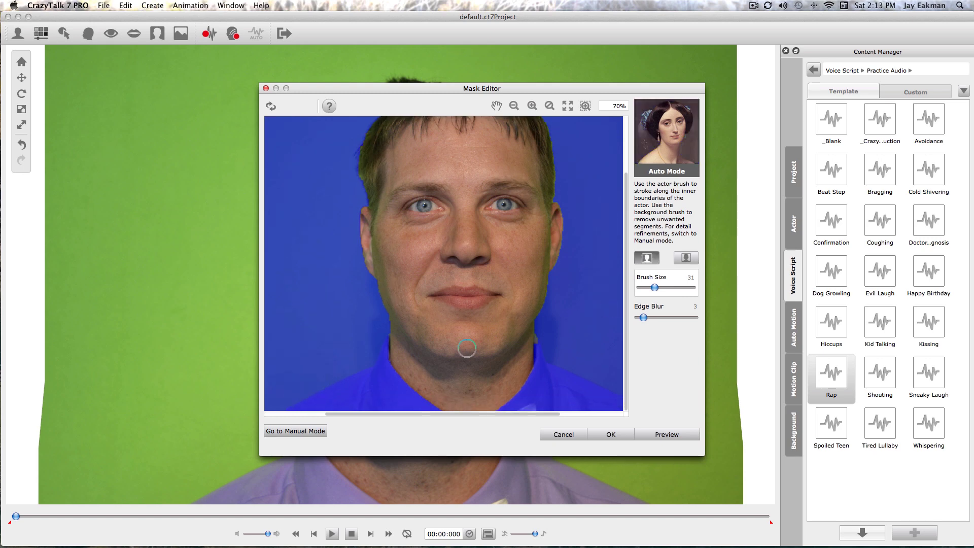
{"action": "left_click_drag", "start_coordinate": [396, 384], "coordinate": [398, 382]}
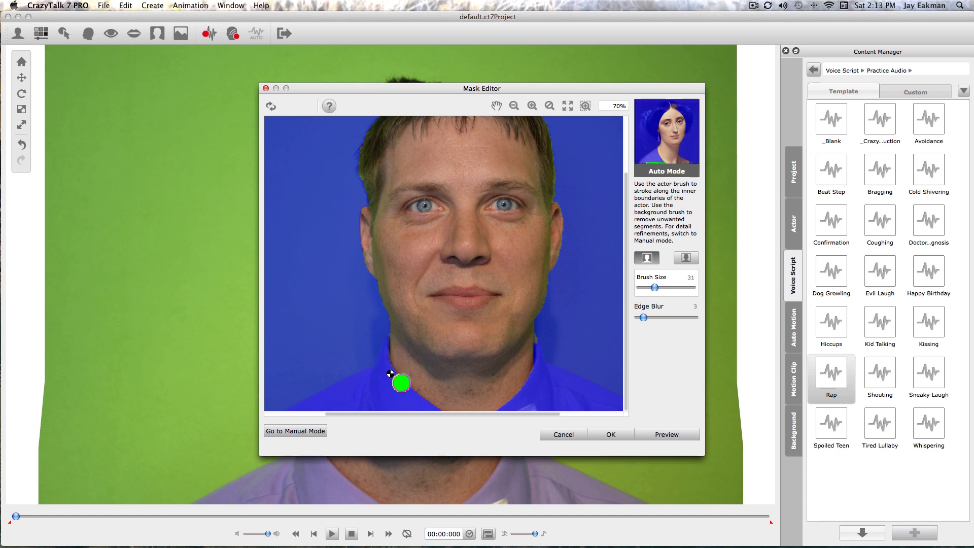
{"action": "left_click", "coordinate": [387, 370]}
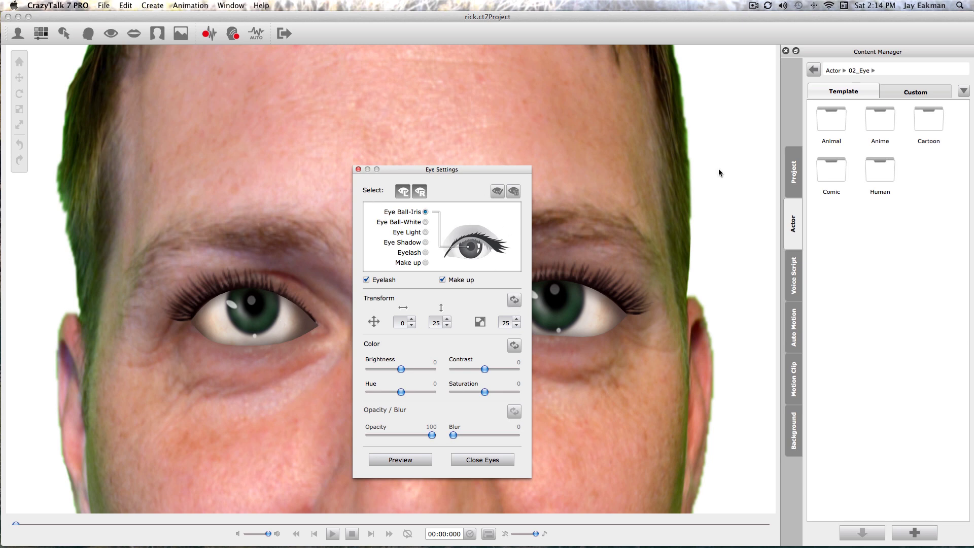
Step: Apply the Anime_02 eye template from the Anime folder to the actor's eyes
{"action": "left_click", "coordinate": [879, 134]}
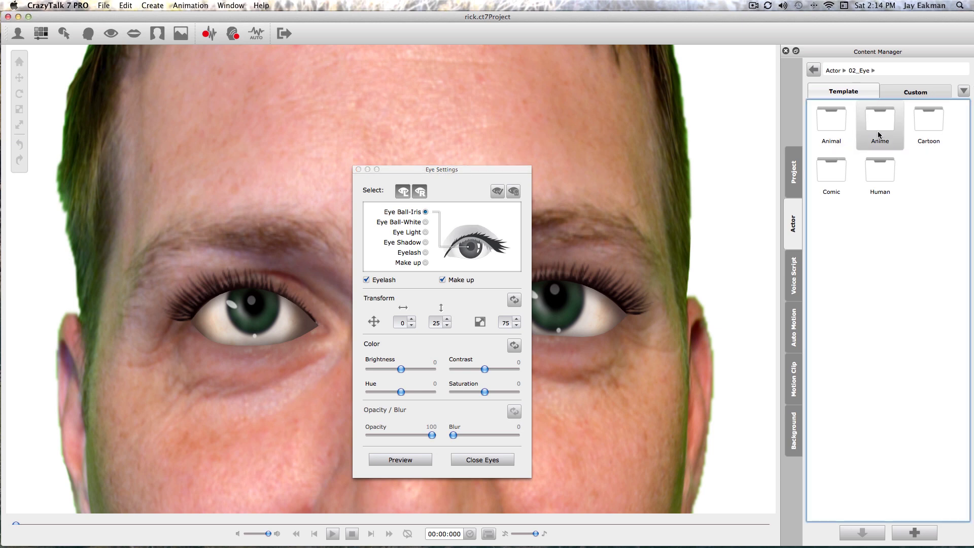
{"action": "double_click", "coordinate": [887, 120]}
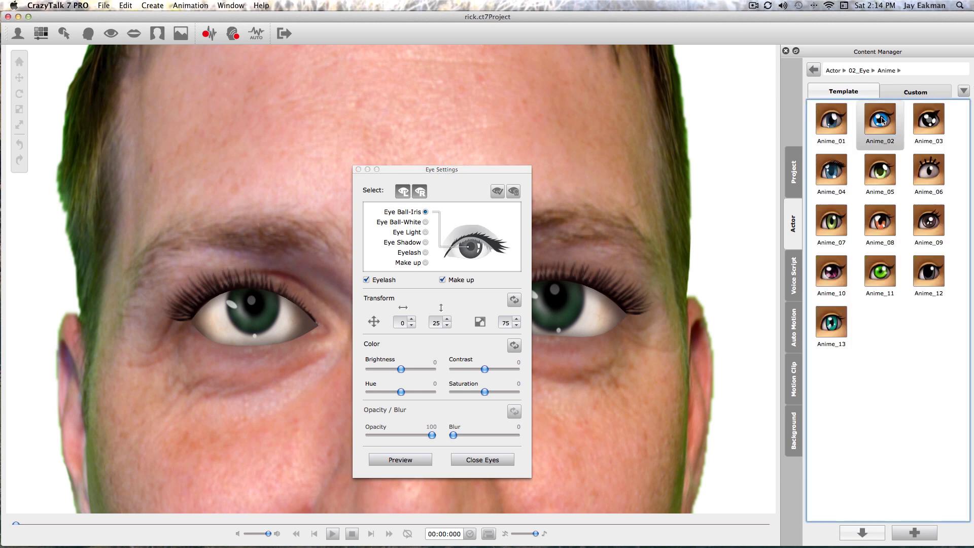
{"action": "double_click", "coordinate": [882, 120]}
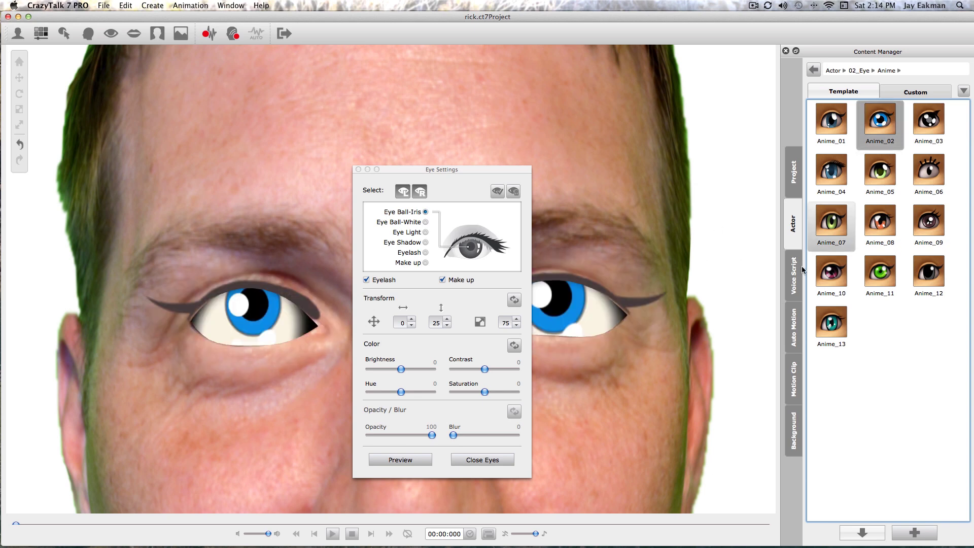
Step: Try the Anime_07 eye template on the actor's eyes
{"action": "double_click", "coordinate": [830, 276]}
{"action": "double_click", "coordinate": [836, 222]}
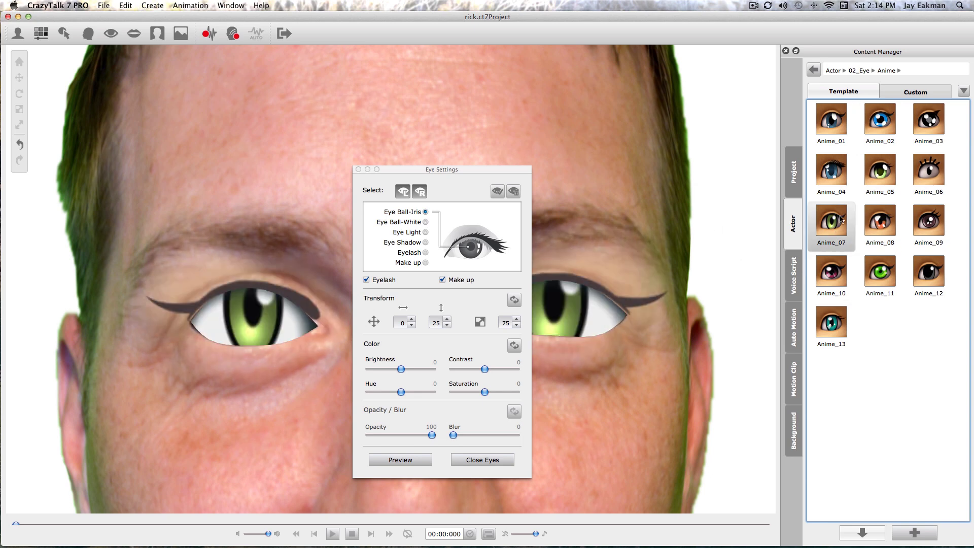
Step: Apply the Male_01 eye template from the Human folder to the actor's eyes and close the eye settings
{"action": "left_click", "coordinate": [814, 70]}
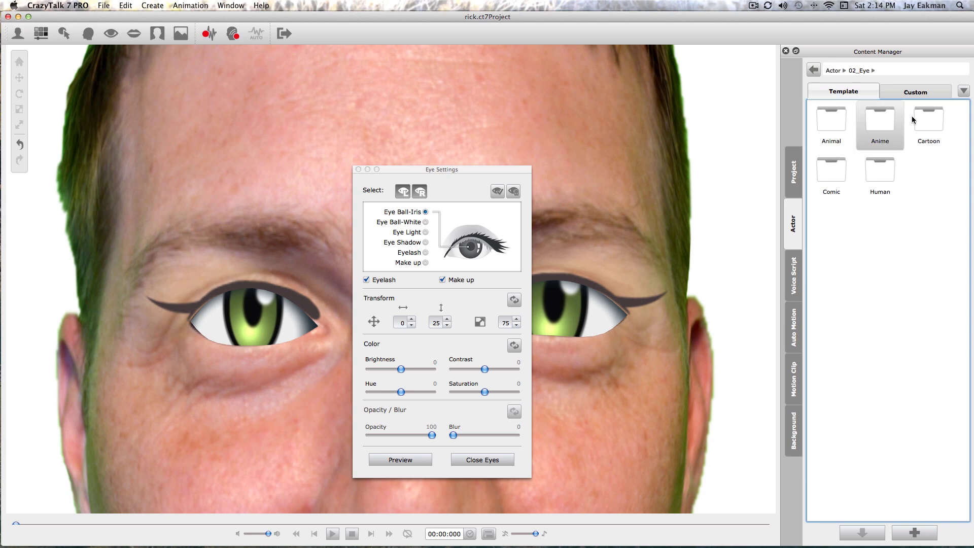
{"action": "double_click", "coordinate": [875, 178]}
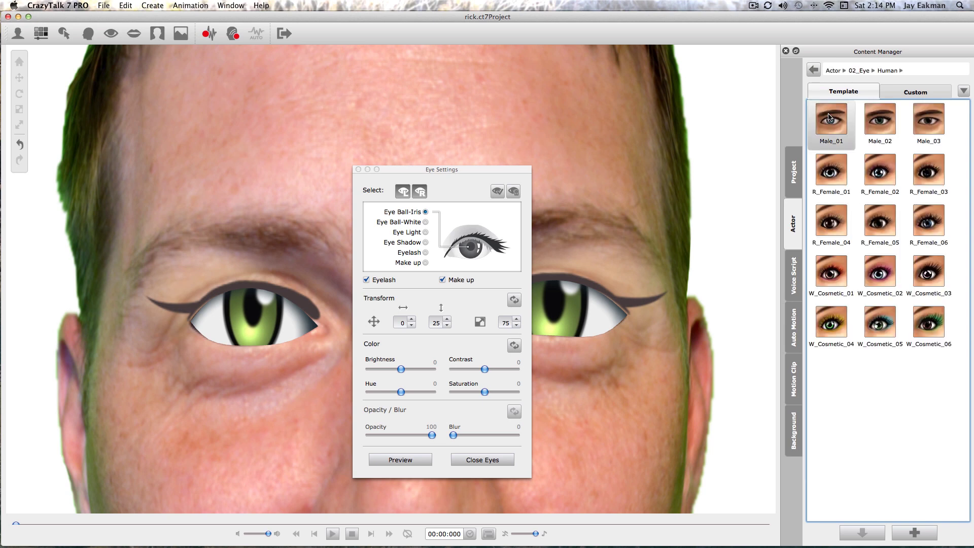
{"action": "double_click", "coordinate": [828, 117]}
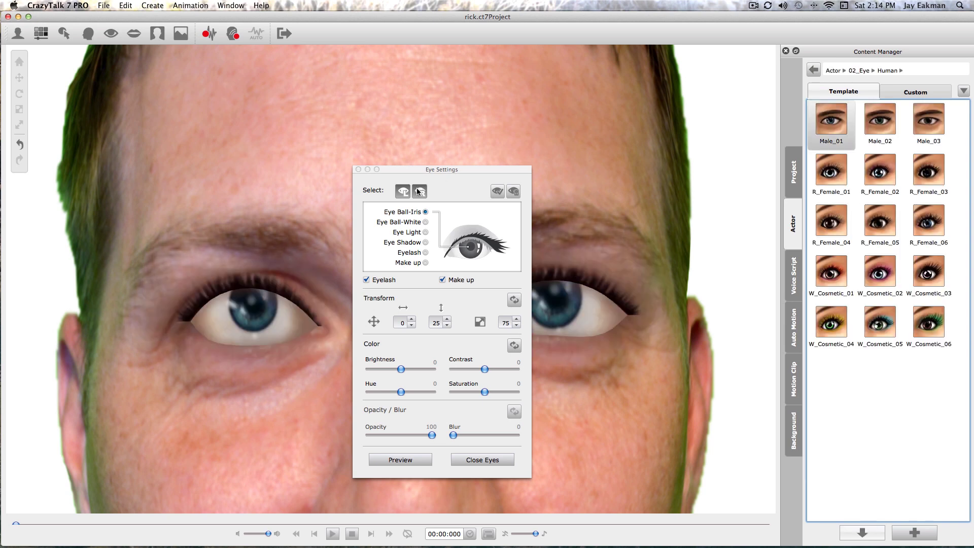
{"action": "left_click_drag", "start_coordinate": [382, 175], "coordinate": [456, 130]}
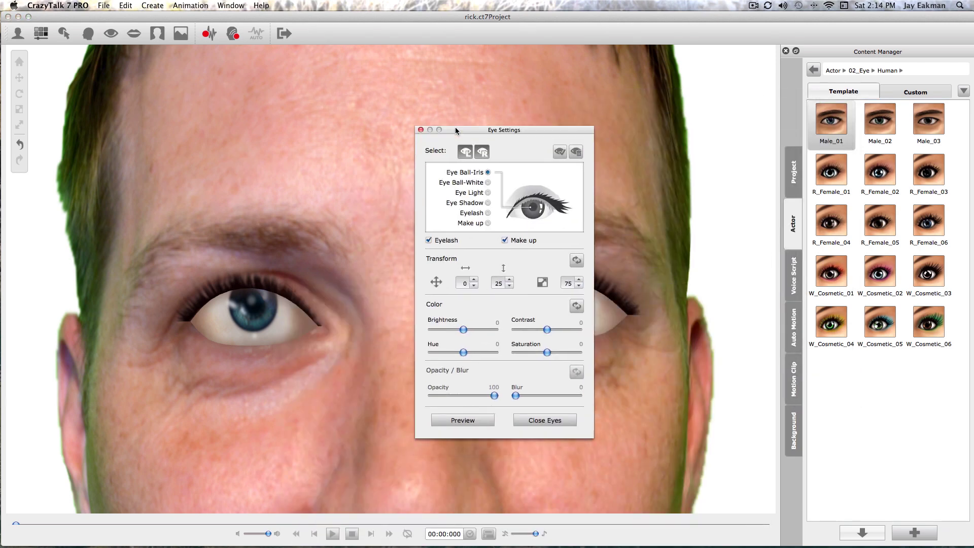
{"action": "left_click", "coordinate": [421, 131]}
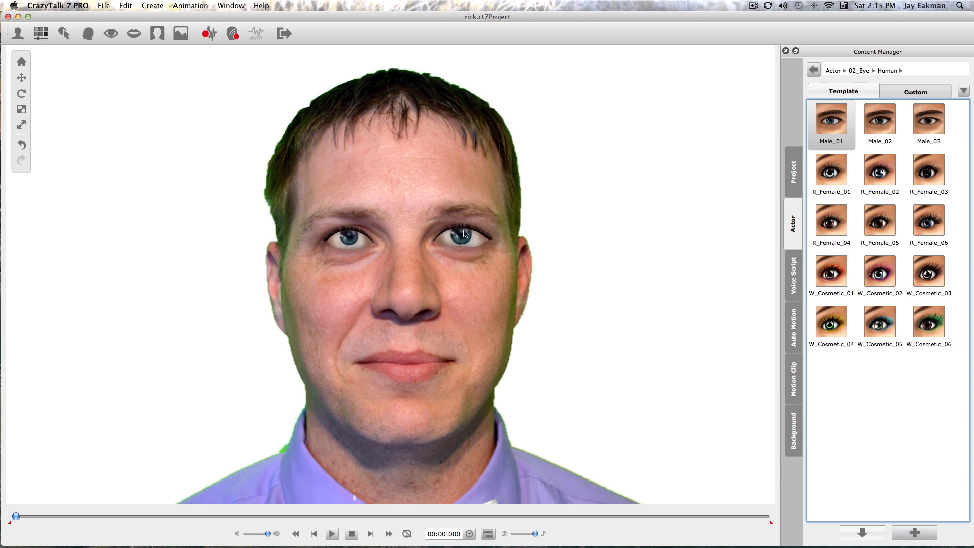
Step: Reopen the eye settings and set the brightness of the eyeball whites to 9
{"action": "left_click", "coordinate": [111, 33]}
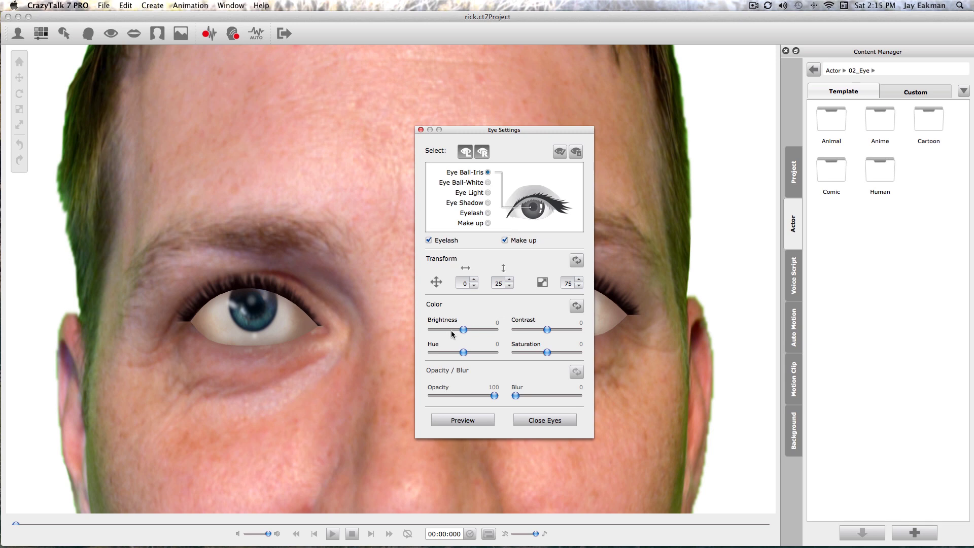
{"action": "mouse_move", "coordinate": [462, 331]}
{"action": "left_mouse_down"}
{"action": "mouse_move", "coordinate": [453, 331]}
{"action": "mouse_move", "coordinate": [474, 330]}
{"action": "mouse_move", "coordinate": [465, 331]}
{"action": "left_mouse_up"}
{"action": "left_click", "coordinate": [488, 182]}
{"action": "mouse_move", "coordinate": [463, 330]}
{"action": "left_mouse_down"}
{"action": "mouse_move", "coordinate": [451, 329]}
{"action": "mouse_move", "coordinate": [477, 330]}
{"action": "mouse_move", "coordinate": [466, 328]}
{"action": "left_mouse_up"}
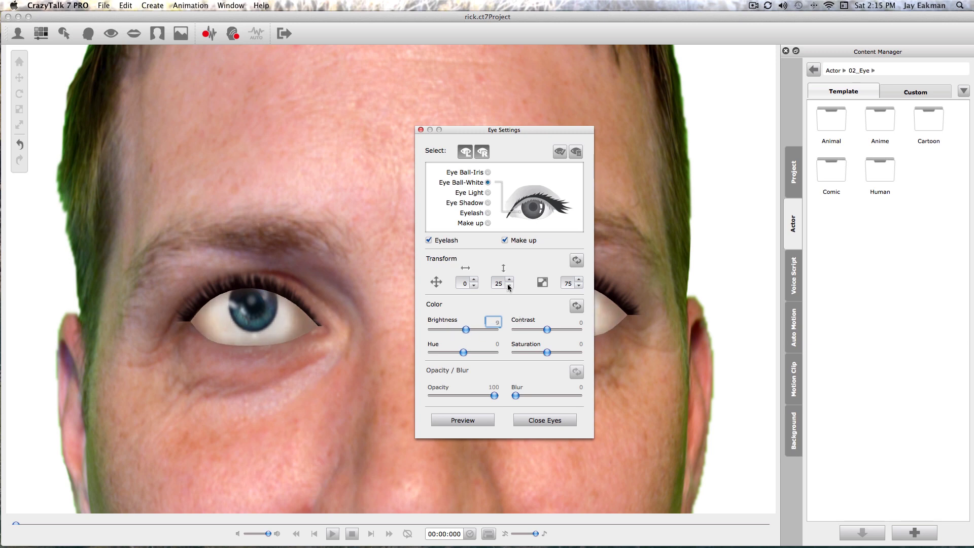
Step: Set the vertical position of both eyeballs to 21 in the eye transform settings
{"action": "left_click_drag", "start_coordinate": [534, 131], "coordinate": [436, 64]}
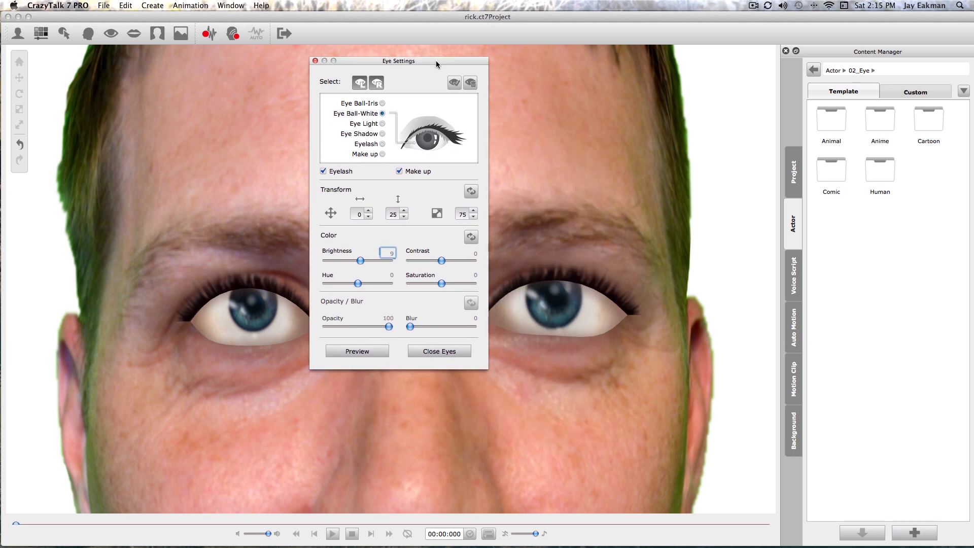
{"action": "left_click", "coordinate": [404, 217]}
{"action": "left_click", "coordinate": [404, 217]}
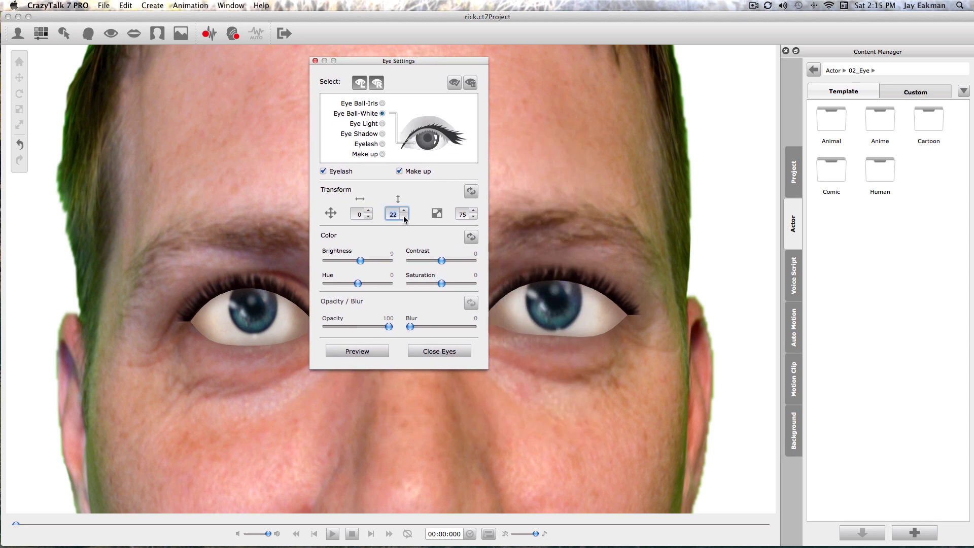
{"action": "left_click", "coordinate": [404, 216]}
{"action": "left_click", "coordinate": [404, 216]}
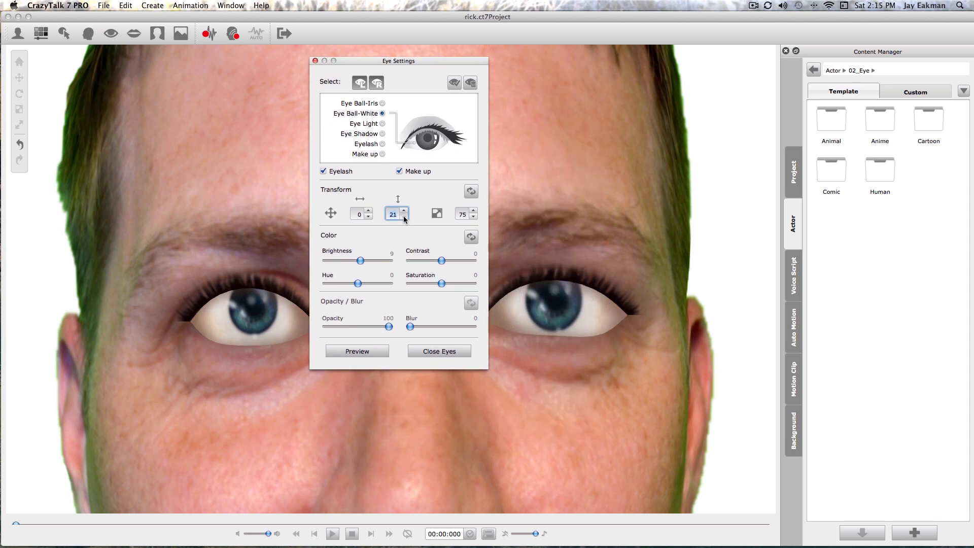
Step: Set the eyeball scale to 82 and preview the eyes closed and in motion
{"action": "left_click", "coordinate": [475, 211]}
{"action": "left_click", "coordinate": [475, 211]}
{"action": "left_click", "coordinate": [475, 211]}
{"action": "left_click", "coordinate": [475, 211]}
{"action": "left_click", "coordinate": [476, 211]}
{"action": "left_click", "coordinate": [475, 212]}
{"action": "left_click", "coordinate": [476, 211]}
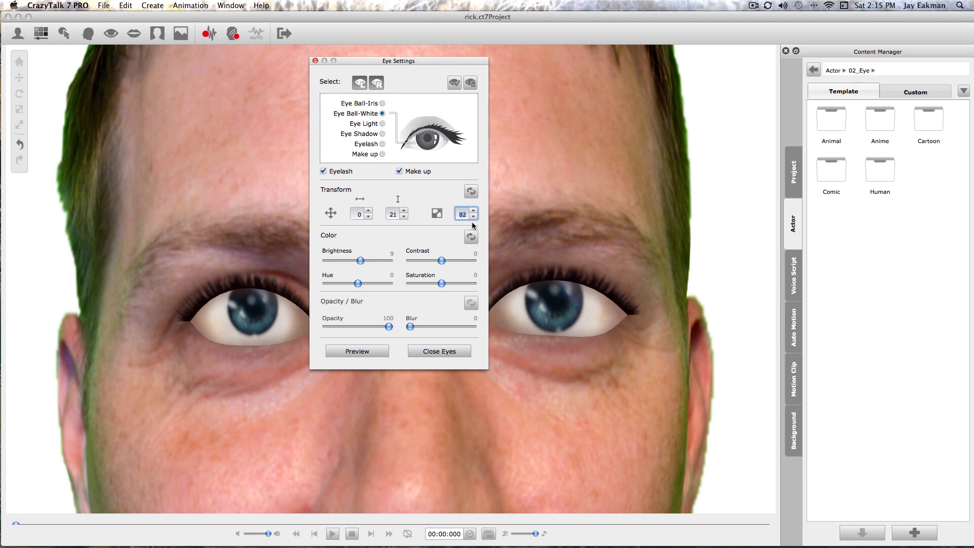
{"action": "left_click", "coordinate": [439, 351]}
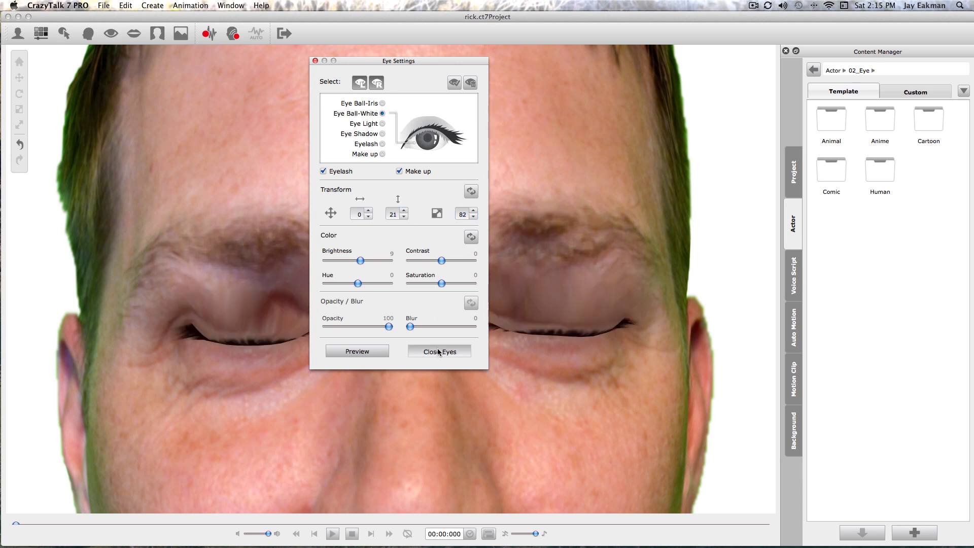
{"action": "left_click", "coordinate": [365, 354]}
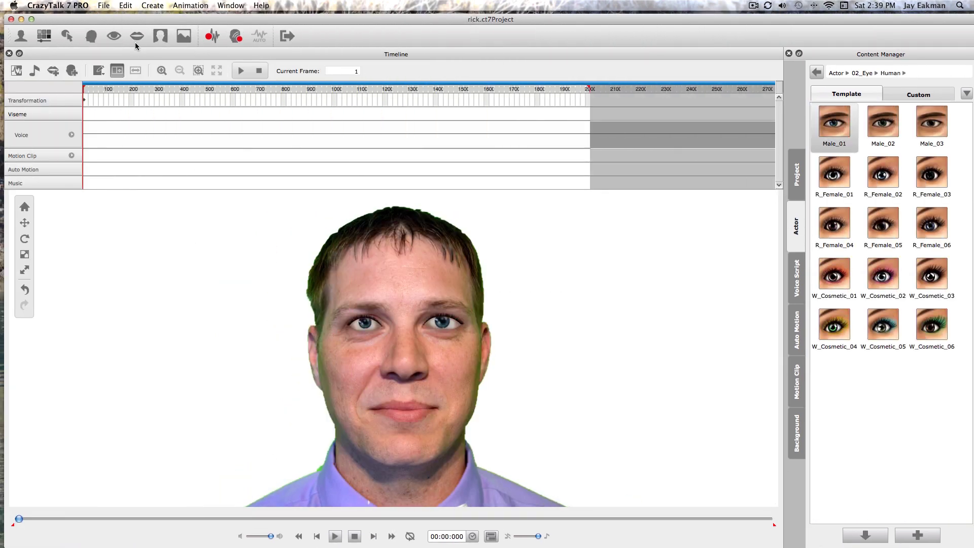
Step: Apply the 14_Teeth_ivory template to the actor's mouth and set the teeth brightness to -8
{"action": "left_click", "coordinate": [137, 37]}
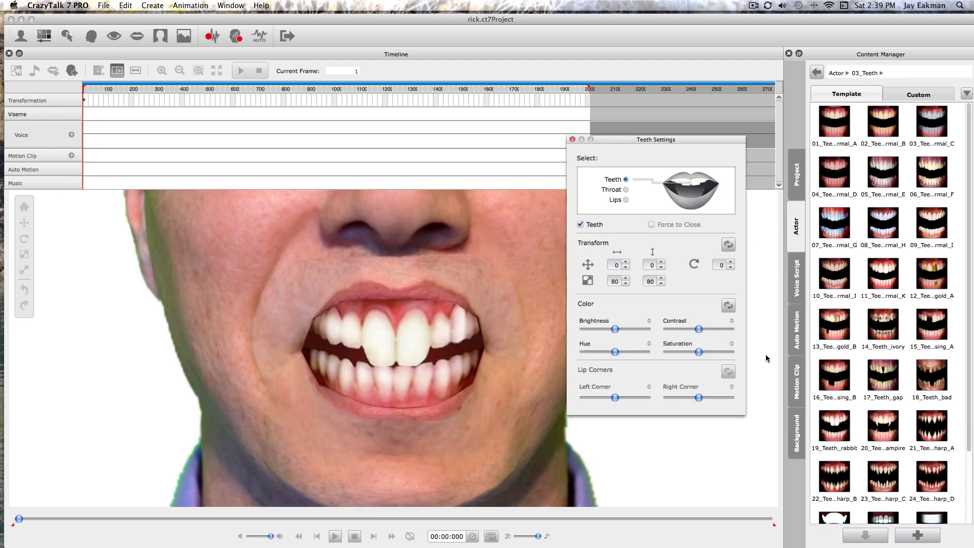
{"action": "left_click", "coordinate": [885, 332]}
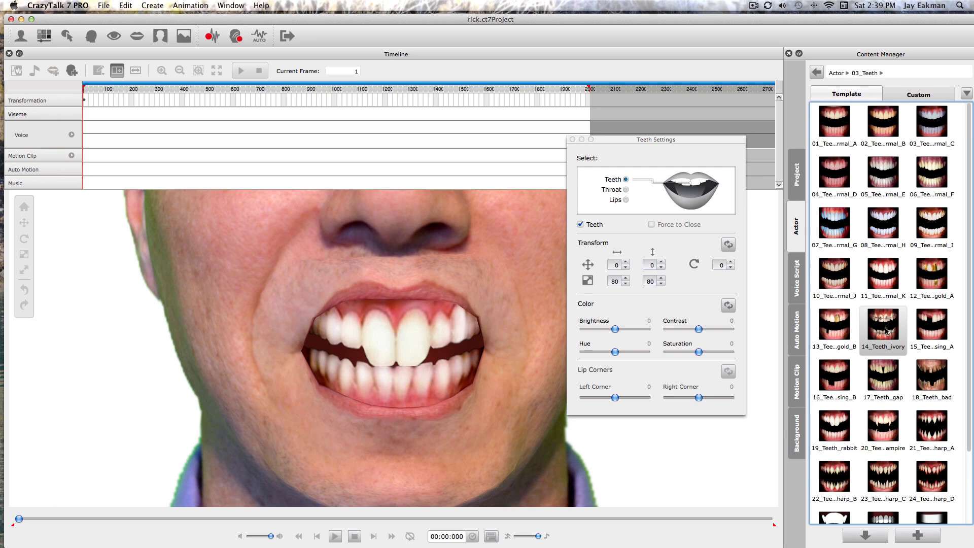
{"action": "left_click_drag", "start_coordinate": [885, 331], "coordinate": [472, 331]}
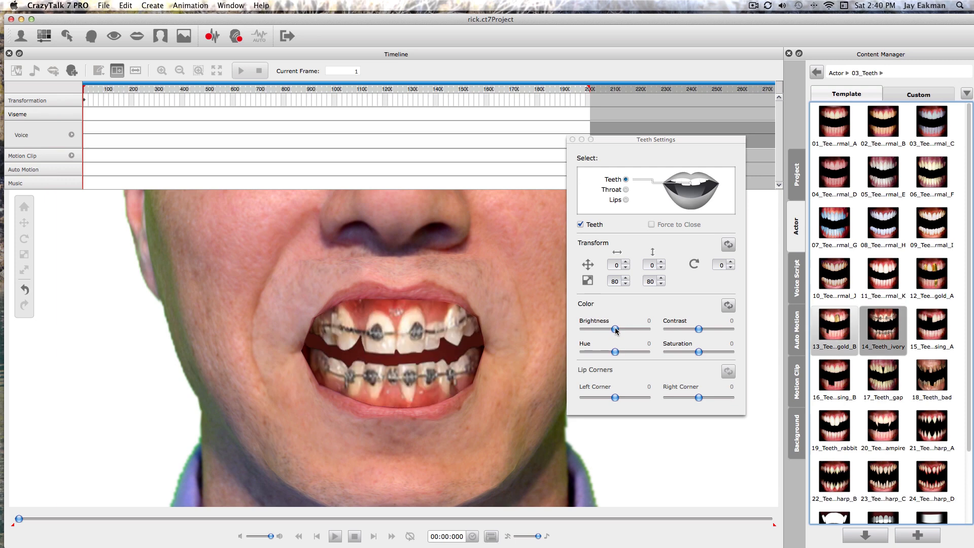
{"action": "left_click_drag", "start_coordinate": [616, 330], "coordinate": [613, 330]}
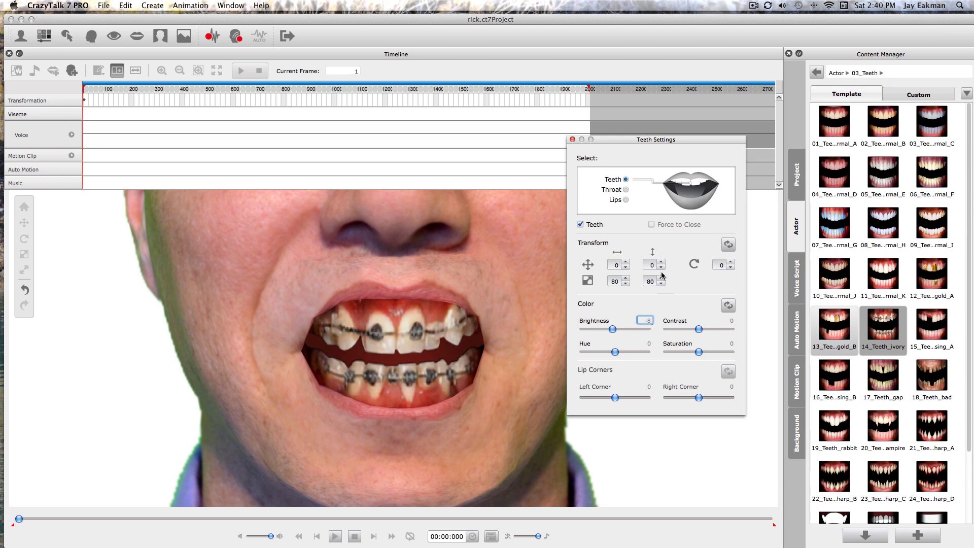
Step: Set the teeth's horizontal position to 2 and their horizontal scale to 86
{"action": "left_click", "coordinate": [626, 264]}
{"action": "left_click", "coordinate": [626, 264]}
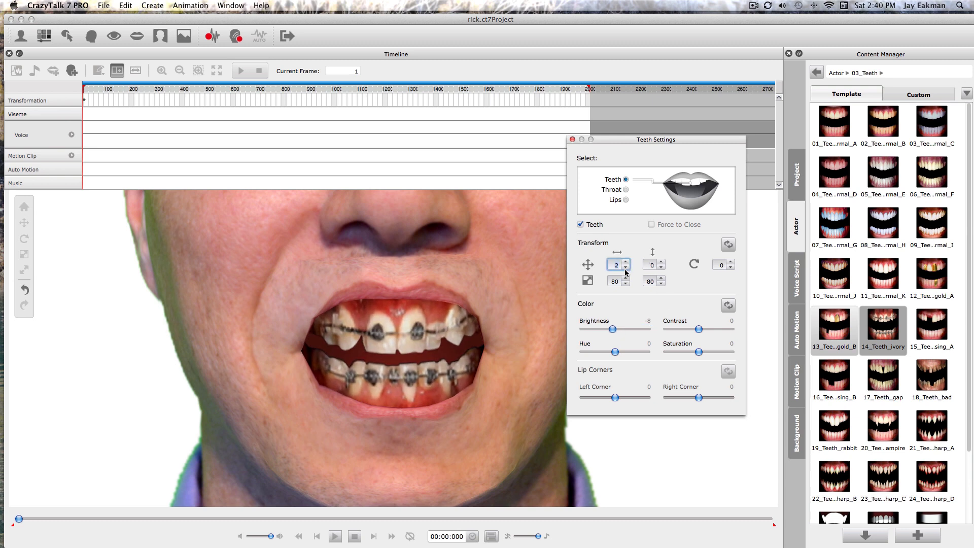
{"action": "left_click", "coordinate": [626, 279]}
{"action": "left_click", "coordinate": [626, 279]}
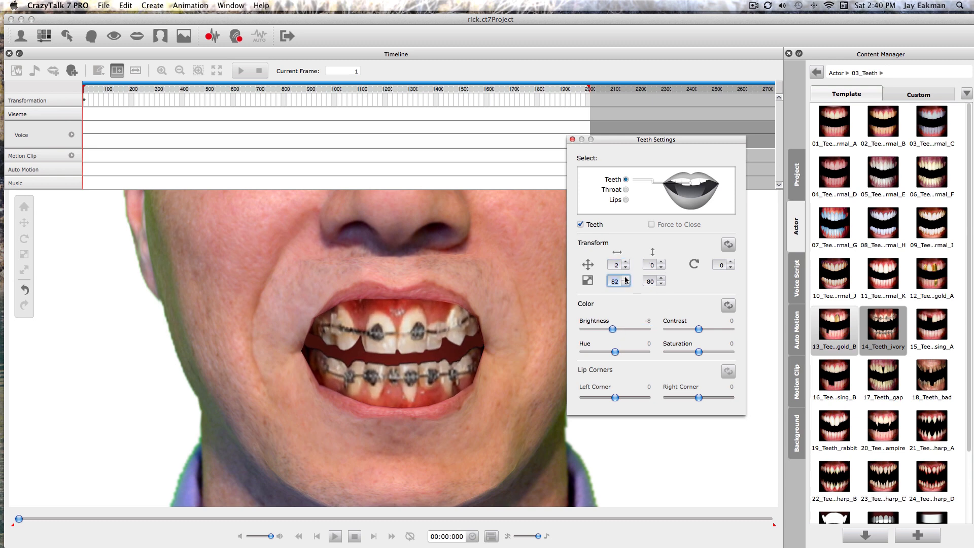
{"action": "left_click", "coordinate": [626, 279]}
{"action": "left_click", "coordinate": [626, 279]}
{"action": "left_click", "coordinate": [626, 278]}
{"action": "left_click", "coordinate": [626, 278]}
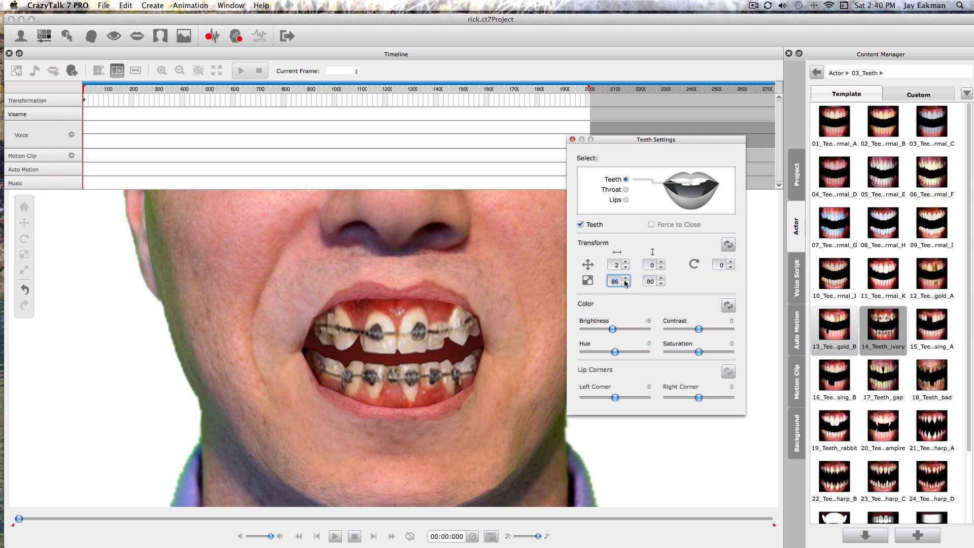
Step: Set the teeth rotation to -1
{"action": "left_click", "coordinate": [730, 262]}
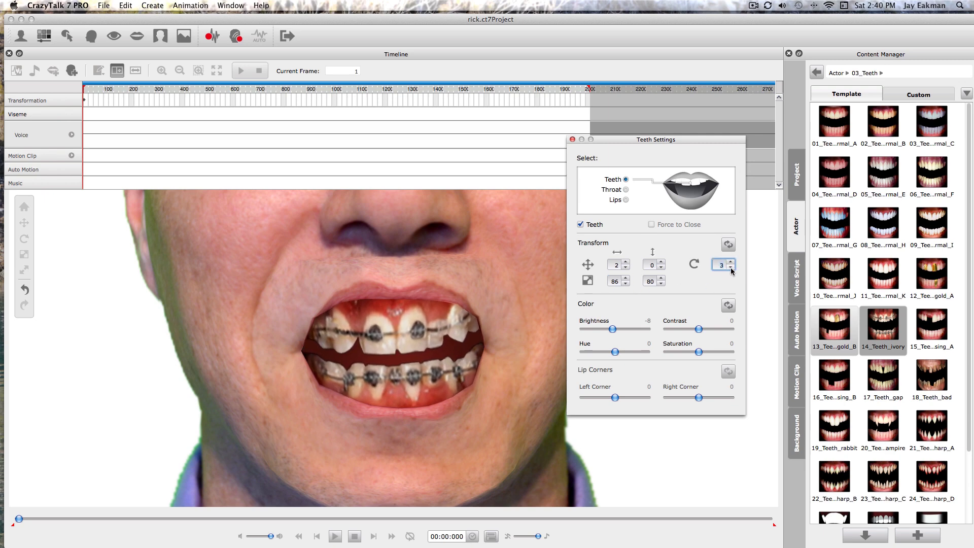
{"action": "left_click", "coordinate": [730, 267]}
{"action": "left_click", "coordinate": [730, 268]}
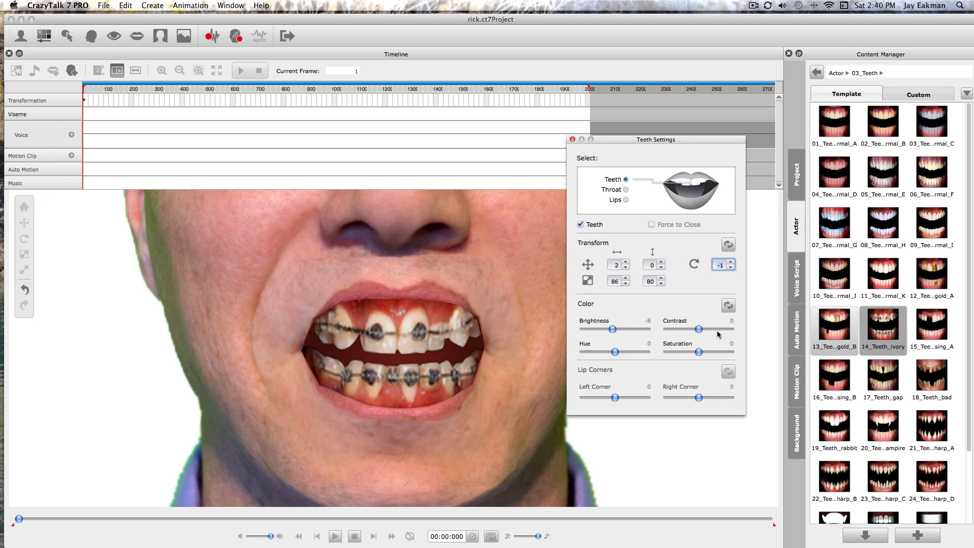
Step: Set the throat brightness to -13 and close the teeth settings
{"action": "left_click", "coordinate": [626, 189]}
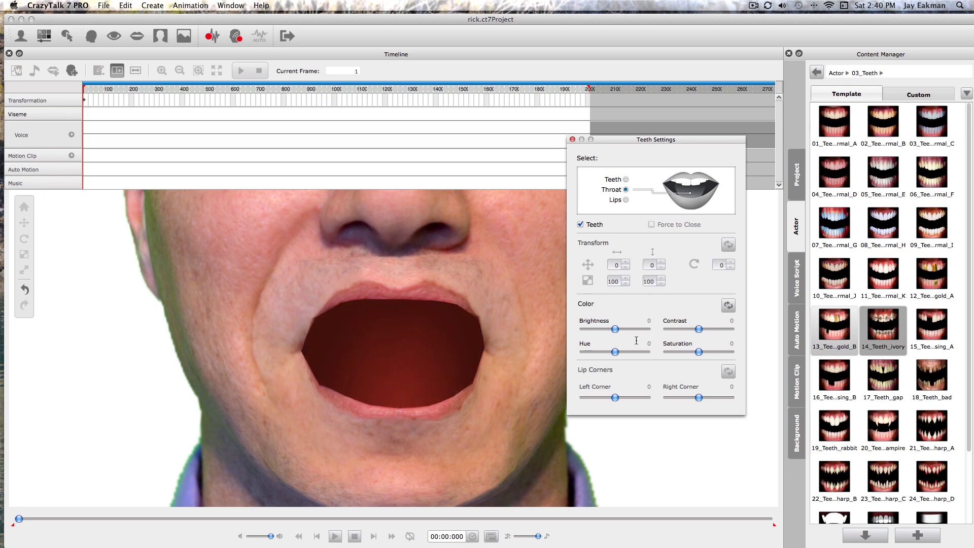
{"action": "left_click_drag", "start_coordinate": [614, 330], "coordinate": [613, 330]}
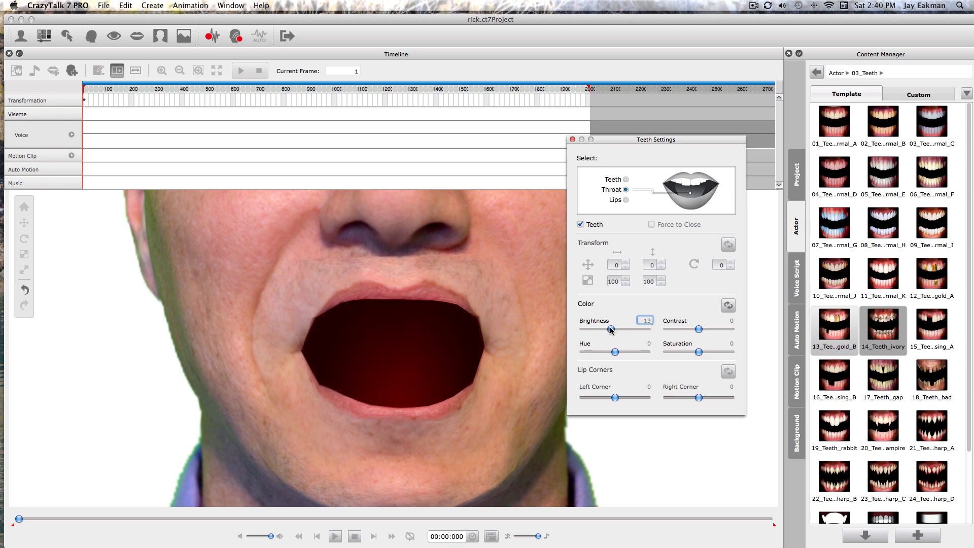
{"action": "left_click", "coordinate": [573, 139]}
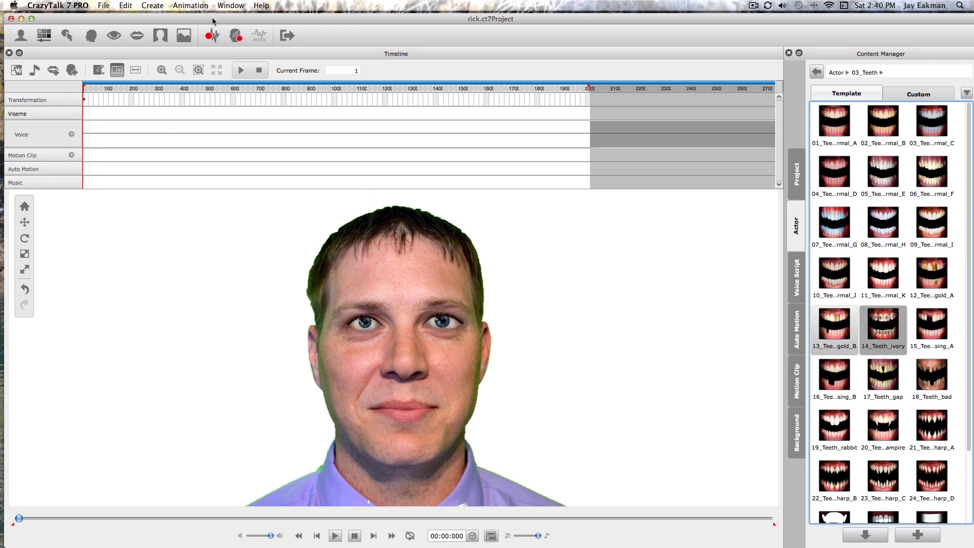
Step: Set the background source to an imported image and load DSC_0154.JPG from the Desktop, fitted to the window
{"action": "left_click_drag", "start_coordinate": [212, 24], "coordinate": [209, 21]}
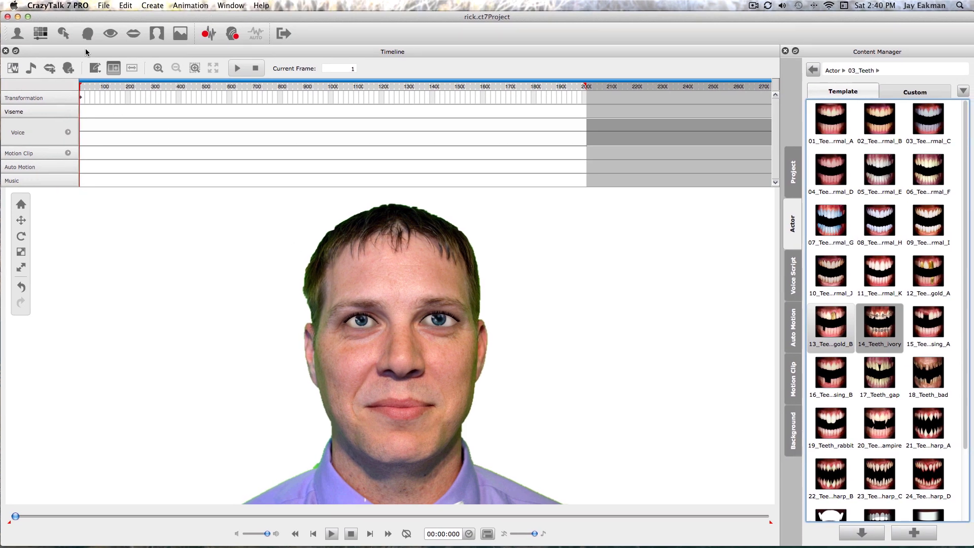
{"action": "left_click", "coordinate": [179, 35]}
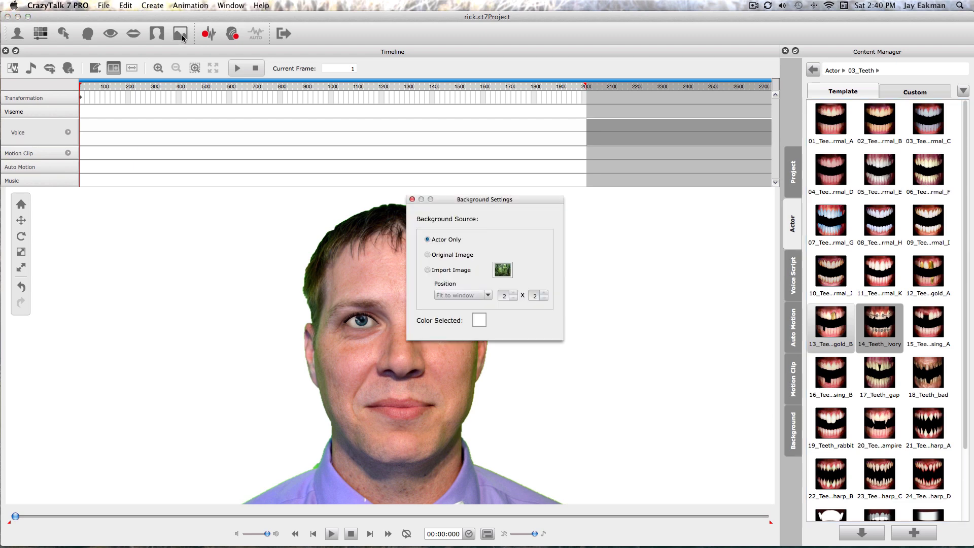
{"action": "left_click", "coordinate": [428, 271]}
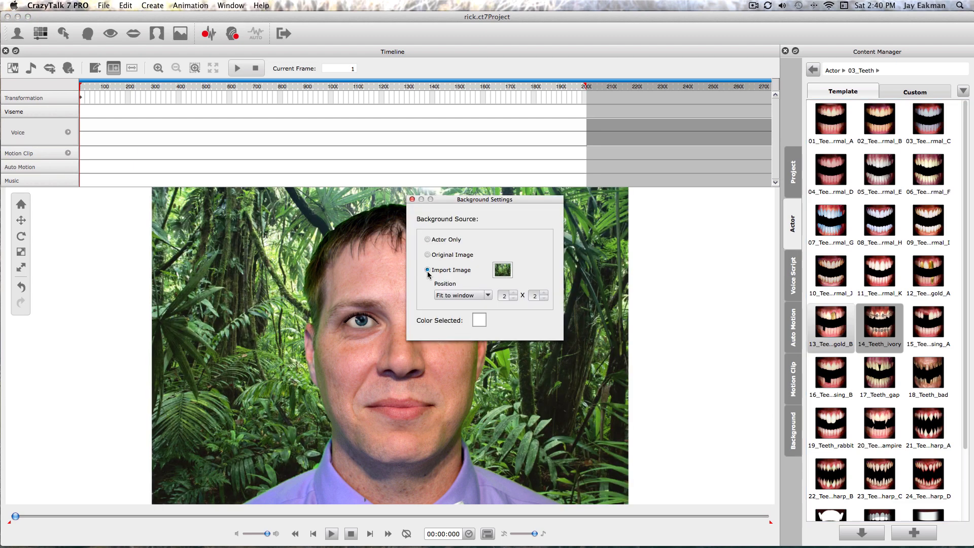
{"action": "left_click_drag", "start_coordinate": [308, 23], "coordinate": [421, 23]}
{"action": "left_click_drag", "start_coordinate": [57, 134], "coordinate": [398, 219]}
{"action": "left_click", "coordinate": [502, 270]}
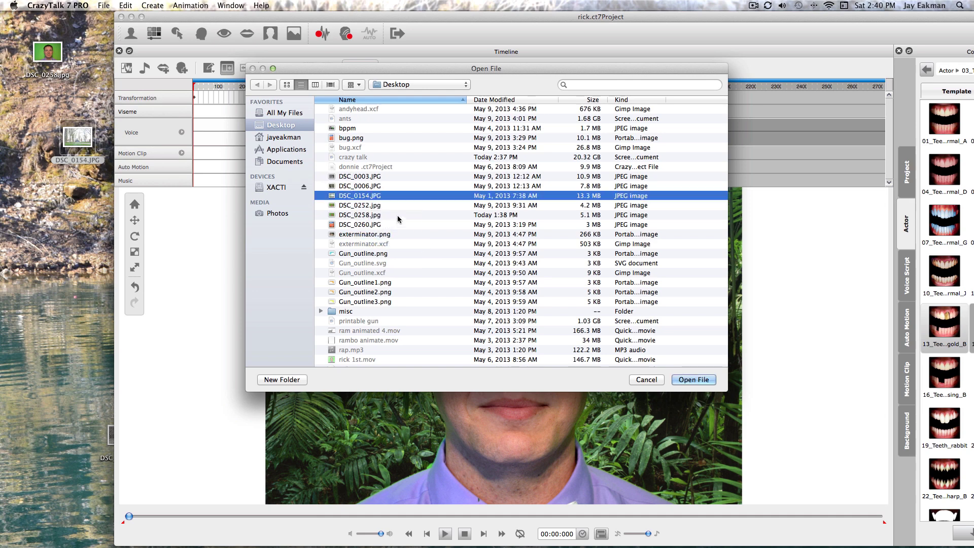
{"action": "left_click", "coordinate": [705, 380]}
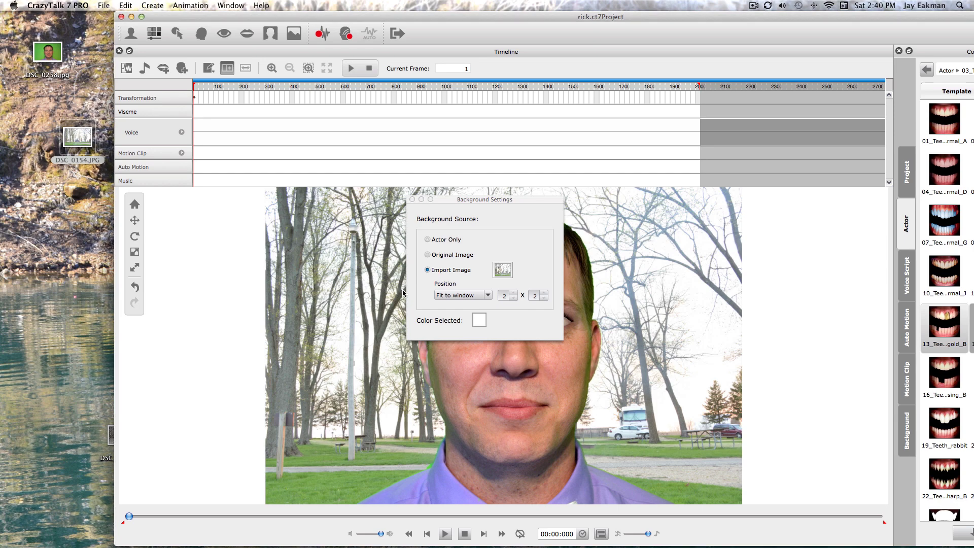
{"action": "left_click", "coordinate": [412, 199]}
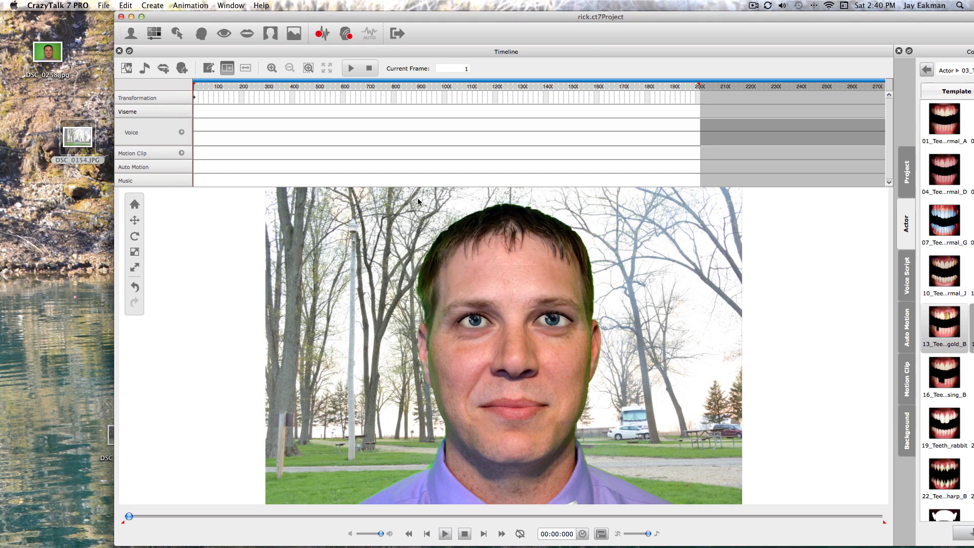
{"action": "left_click_drag", "start_coordinate": [553, 29], "coordinate": [445, 3]}
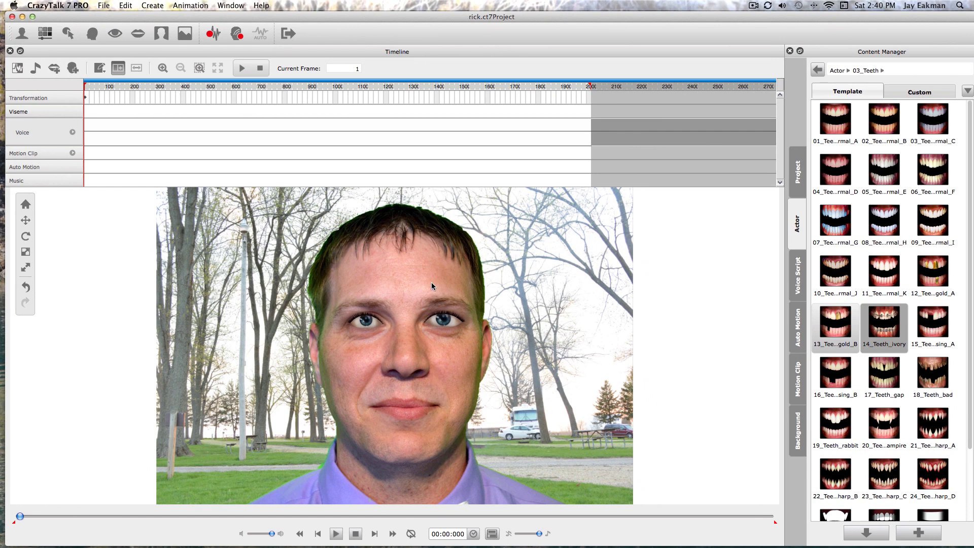
Step: Open the voice script library and examine the audio import options and the microphone recording dialog
{"action": "left_click", "coordinate": [798, 279]}
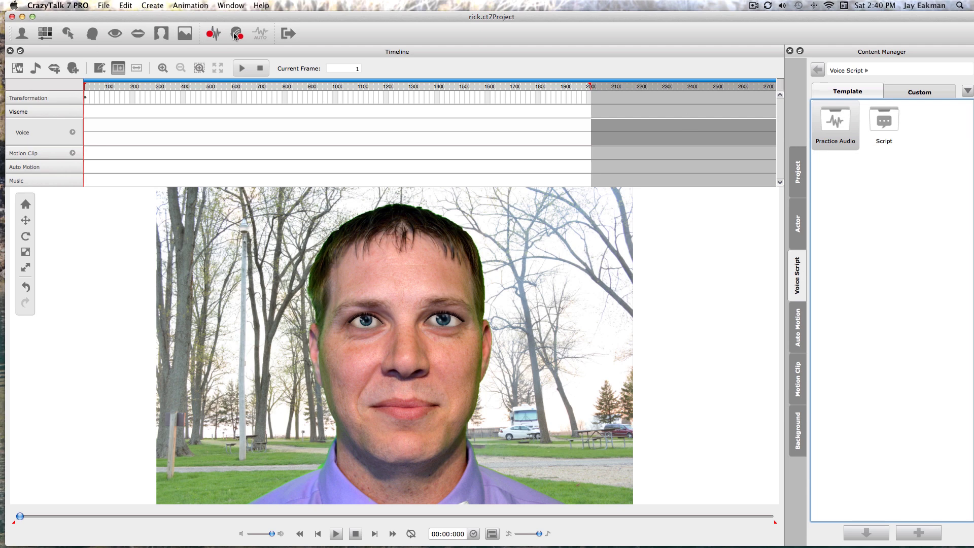
{"action": "left_click", "coordinate": [210, 35]}
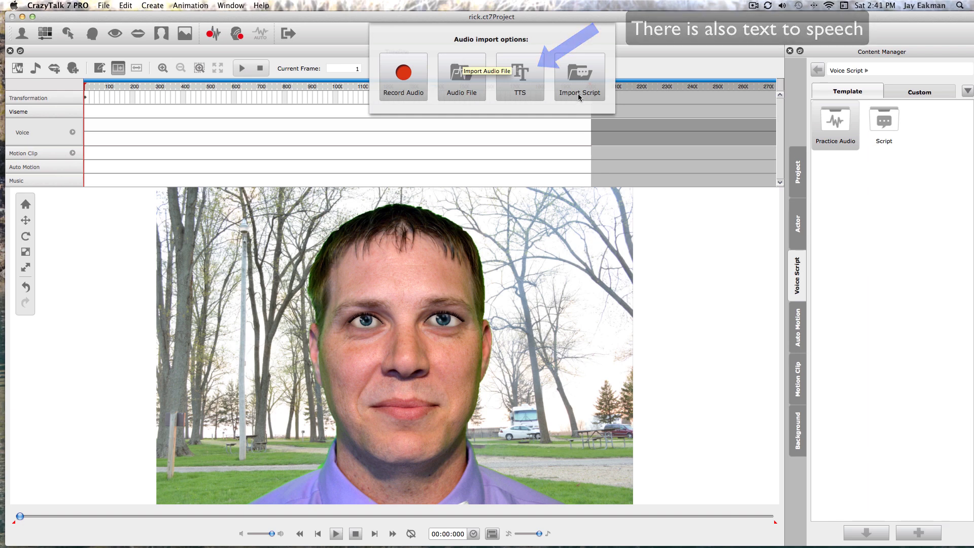
{"action": "left_click", "coordinate": [408, 77]}
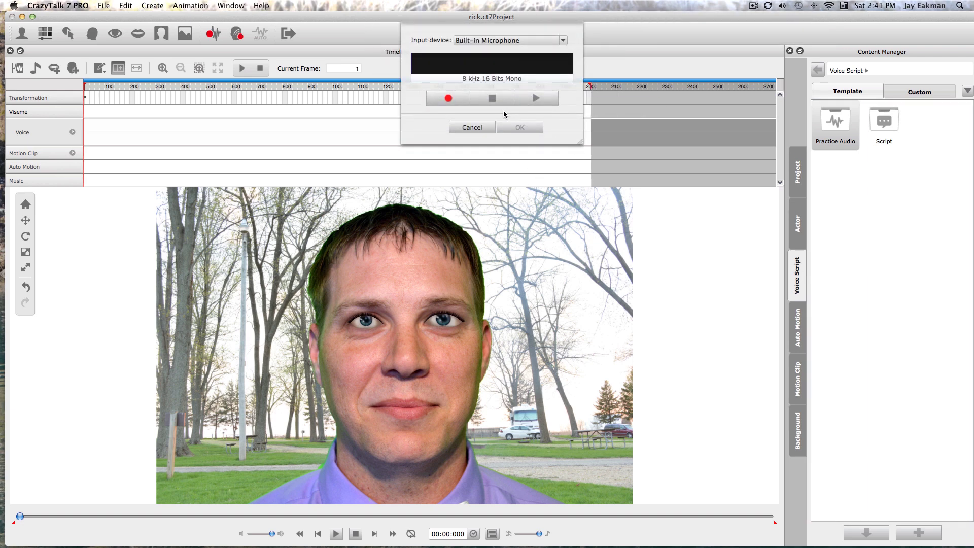
{"action": "left_click", "coordinate": [485, 128]}
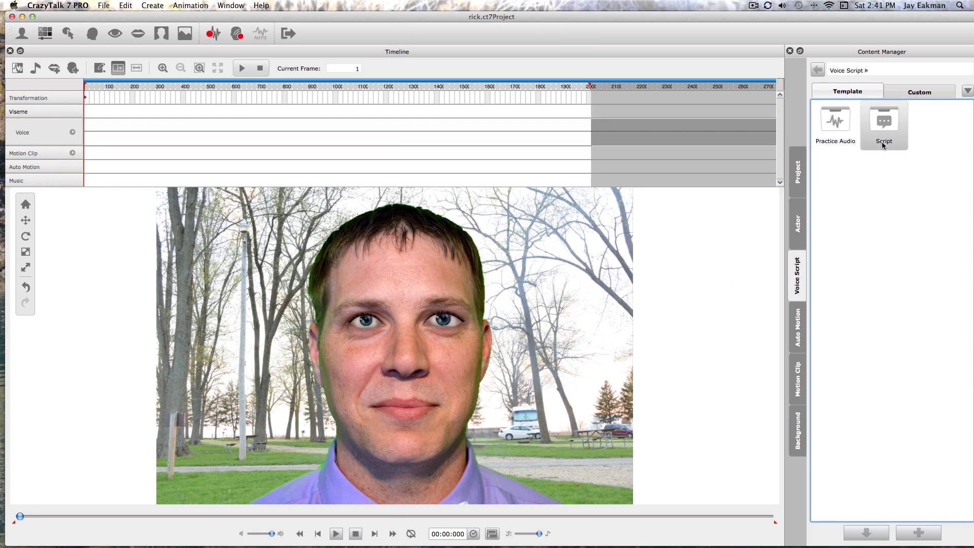
Step: Add the Rap practice audio with Talk Mode as the default auto motion, listen to it and stop playback
{"action": "double_click", "coordinate": [827, 116]}
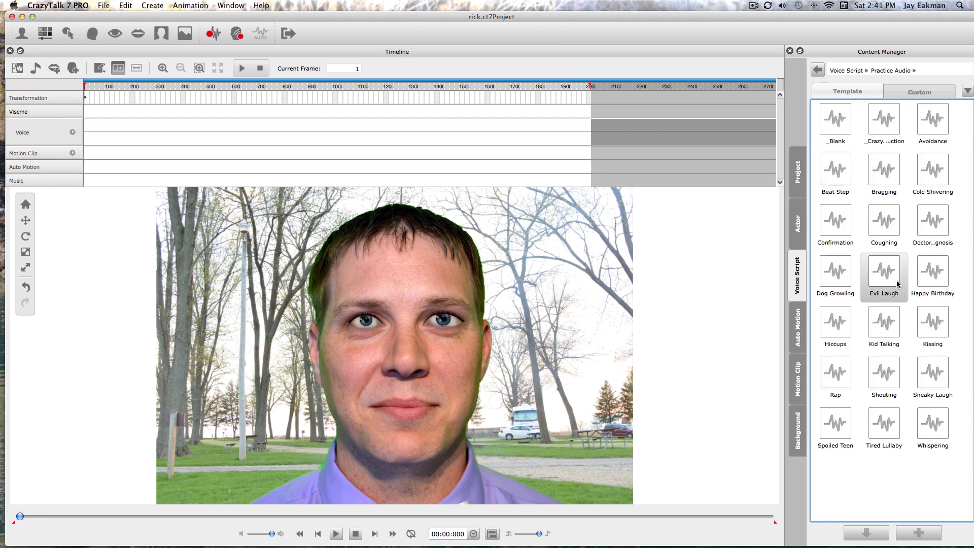
{"action": "double_click", "coordinate": [842, 374]}
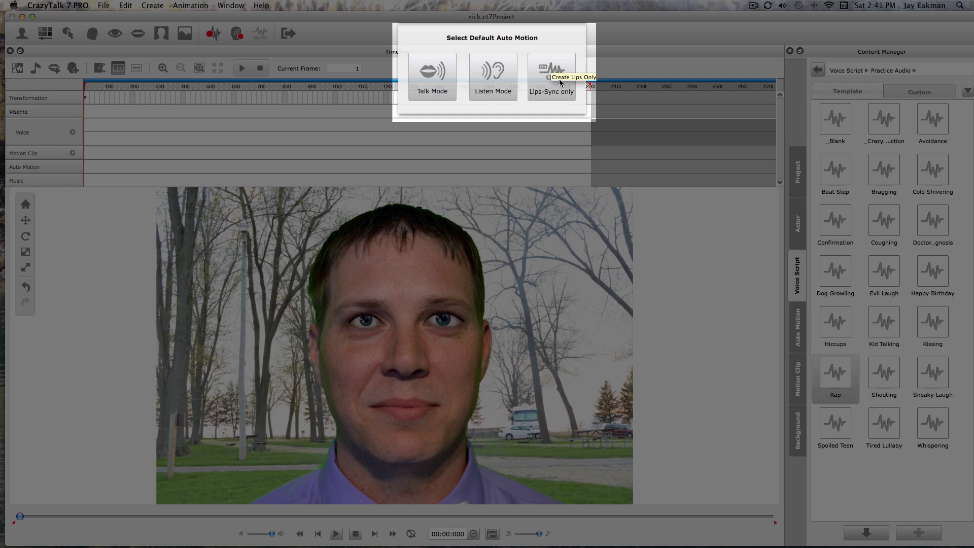
{"action": "left_click", "coordinate": [439, 80]}
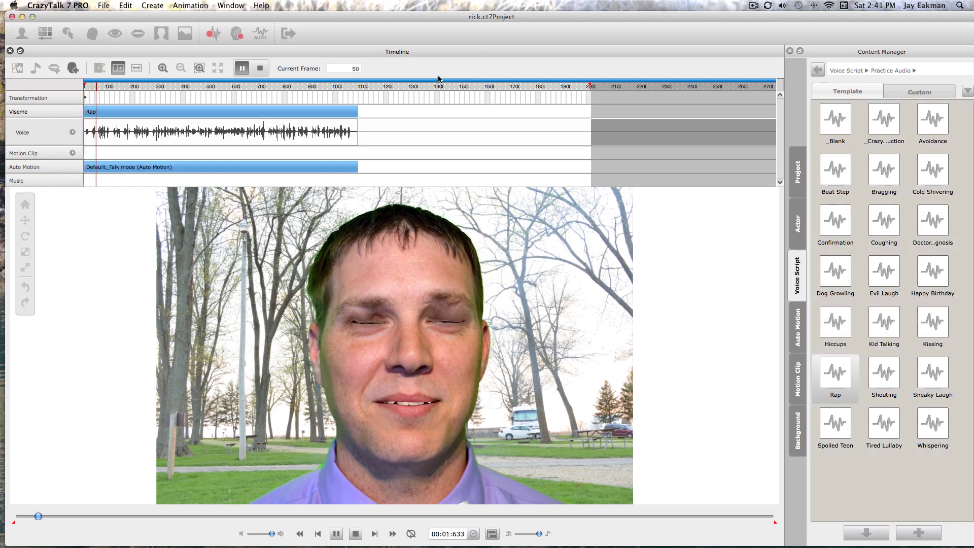
{"action": "key", "text": "XF86AudioRaiseVolume"}
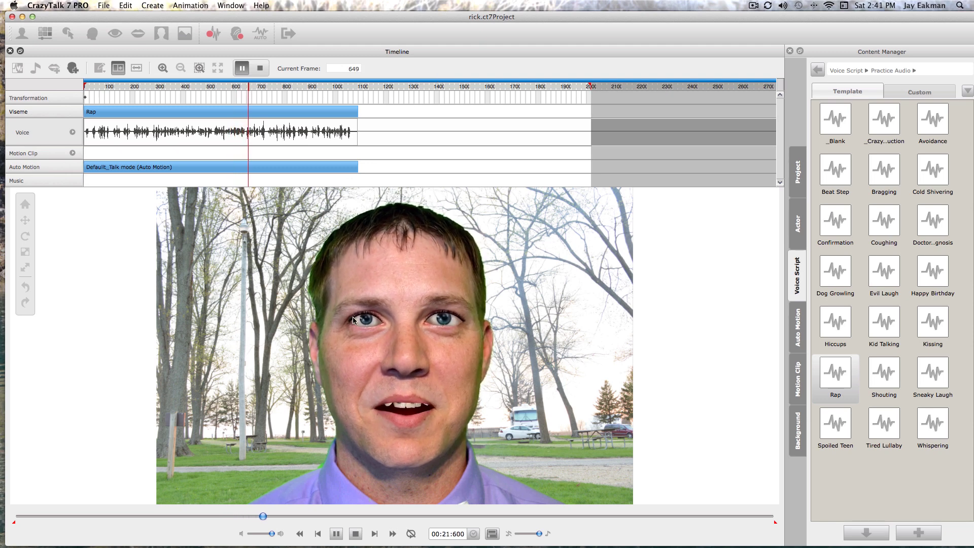
{"action": "left_click", "coordinate": [355, 533]}
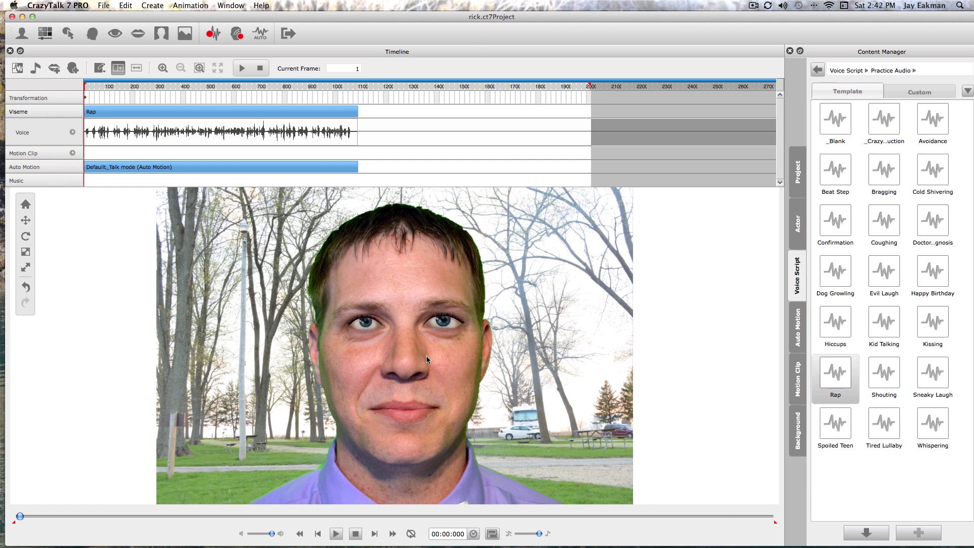
Step: Open Face Puppet and choose the older blonde woman's animation profile with the fourth full face control
{"action": "left_click", "coordinate": [237, 34]}
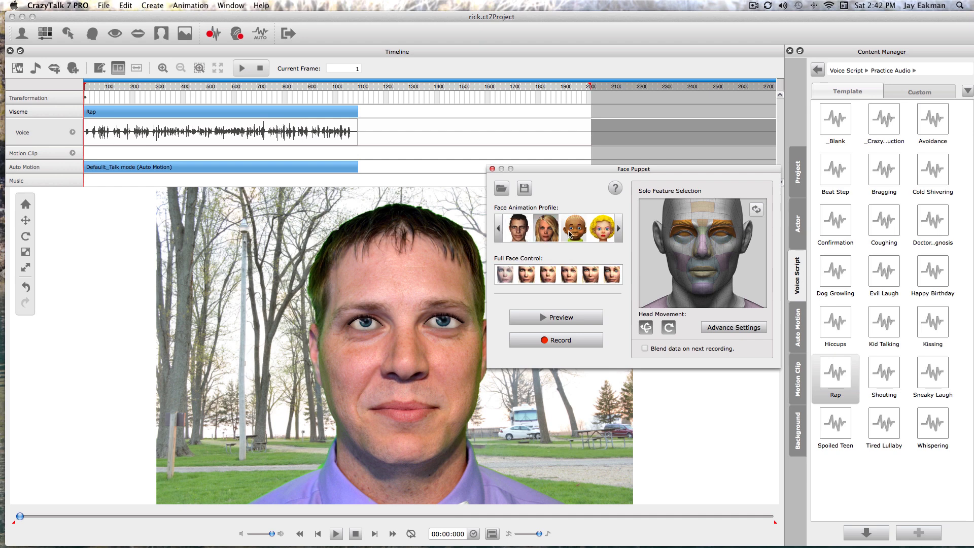
{"action": "left_click", "coordinate": [619, 228]}
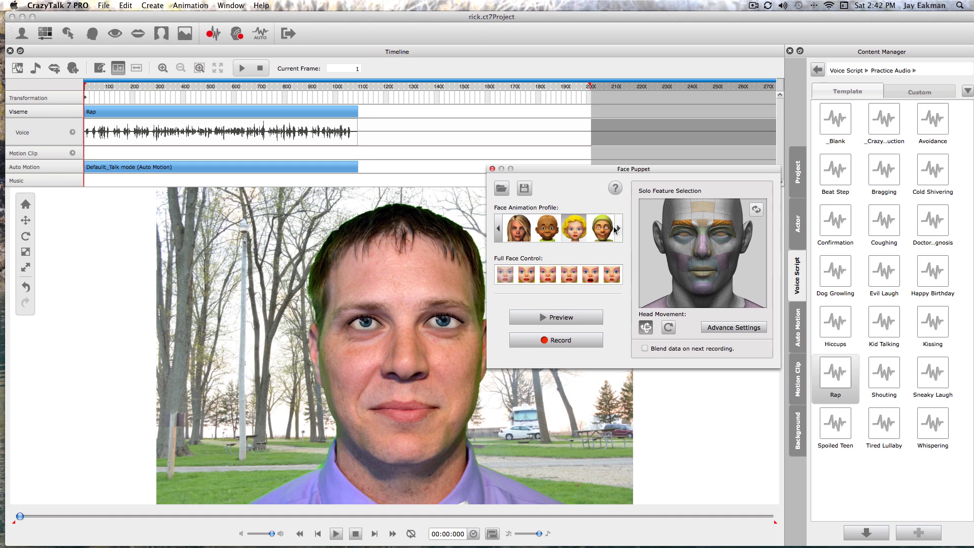
{"action": "left_click", "coordinate": [619, 228]}
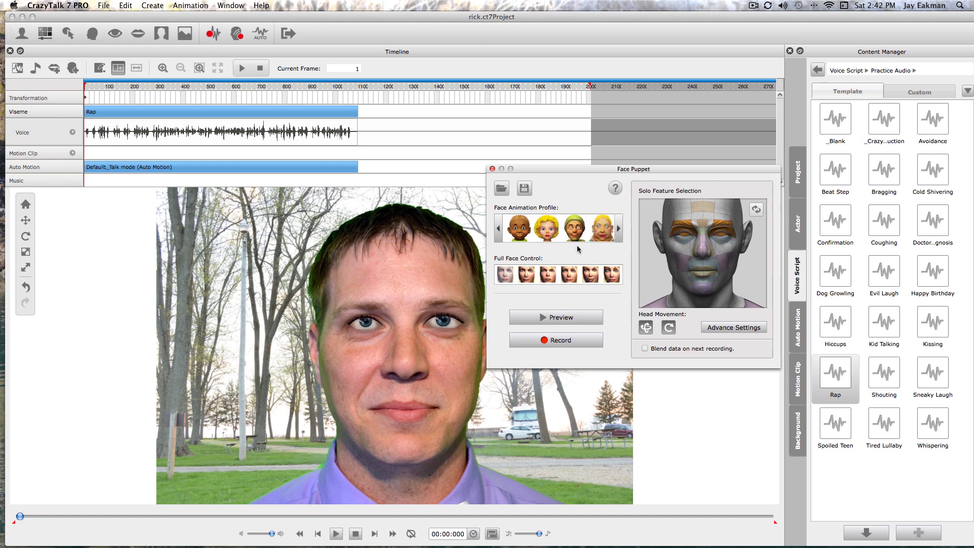
{"action": "left_click", "coordinate": [499, 229]}
{"action": "left_click", "coordinate": [499, 230]}
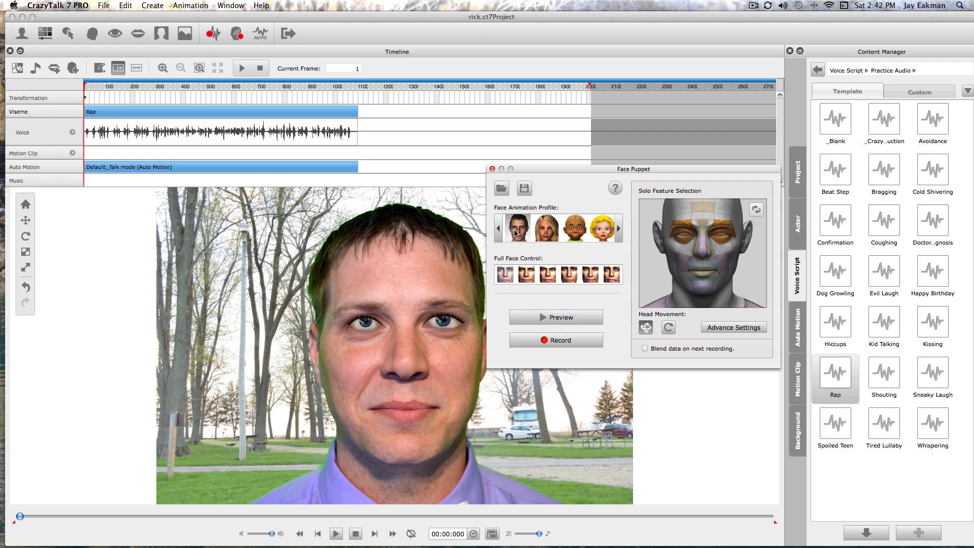
{"action": "left_click", "coordinate": [618, 229]}
{"action": "left_click", "coordinate": [618, 229]}
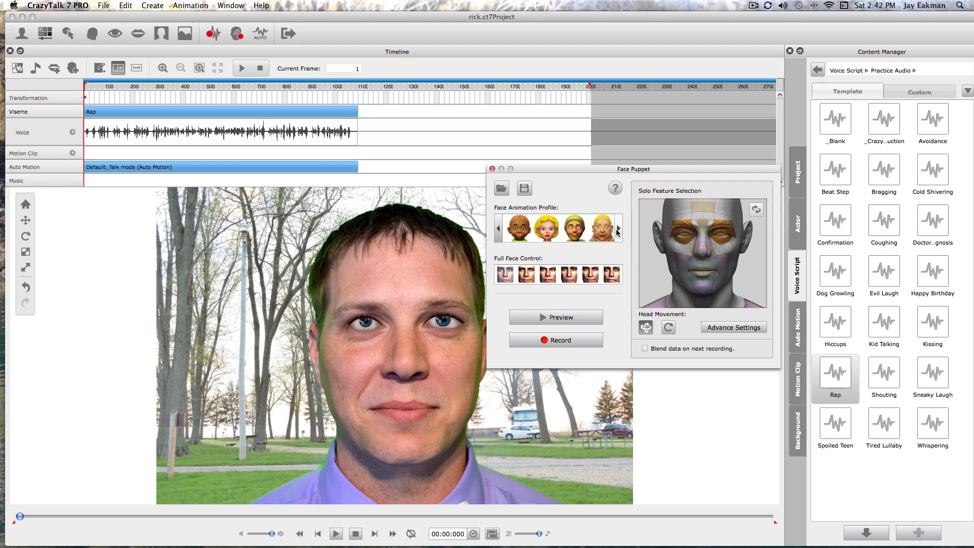
{"action": "left_click", "coordinate": [596, 231]}
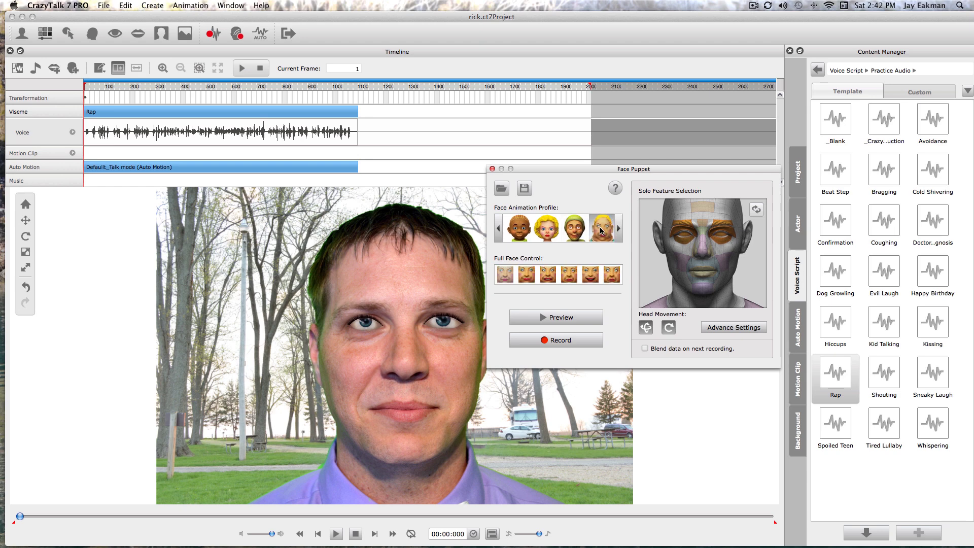
{"action": "left_click", "coordinate": [548, 274]}
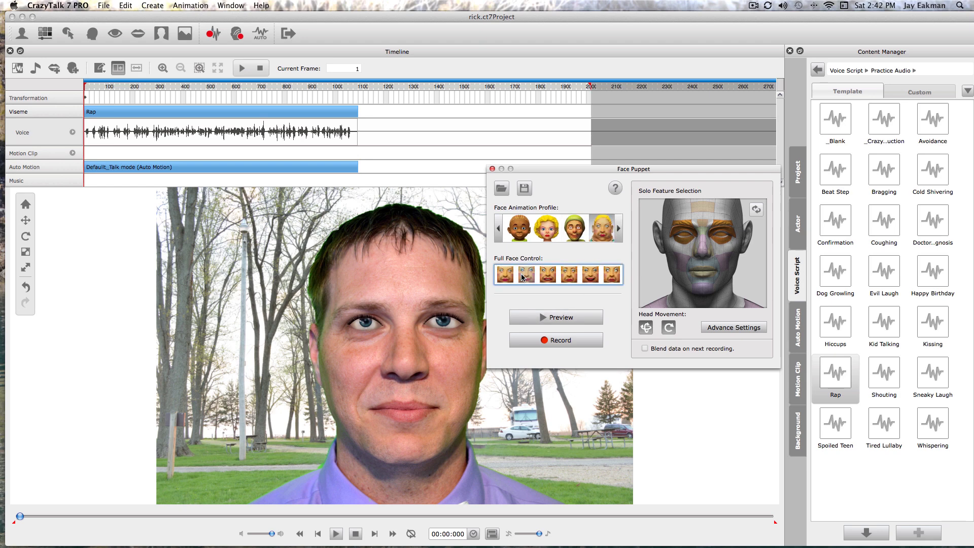
{"action": "left_click", "coordinate": [567, 278]}
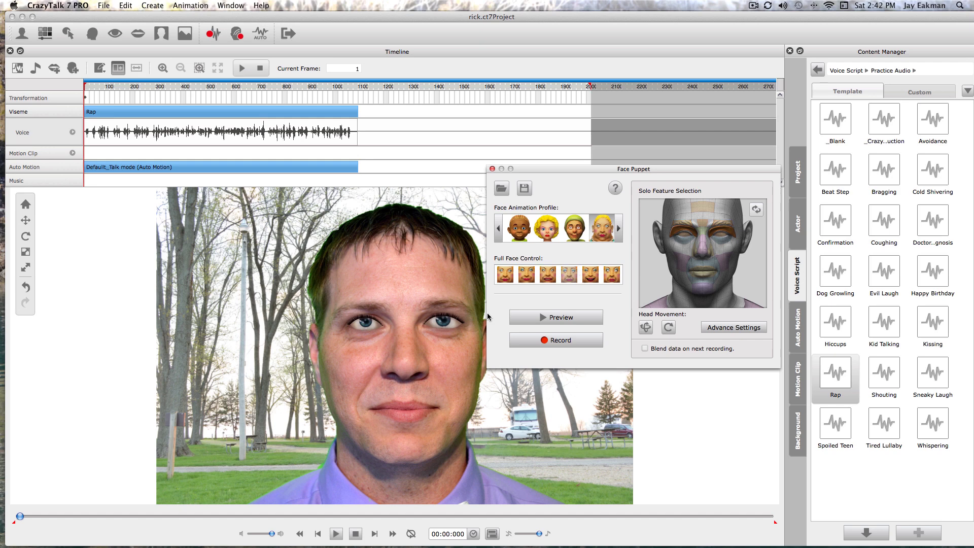
Step: Preview the puppet motion and record a puppet clip from frame 1 to about frame 422
{"action": "left_click", "coordinate": [556, 317]}
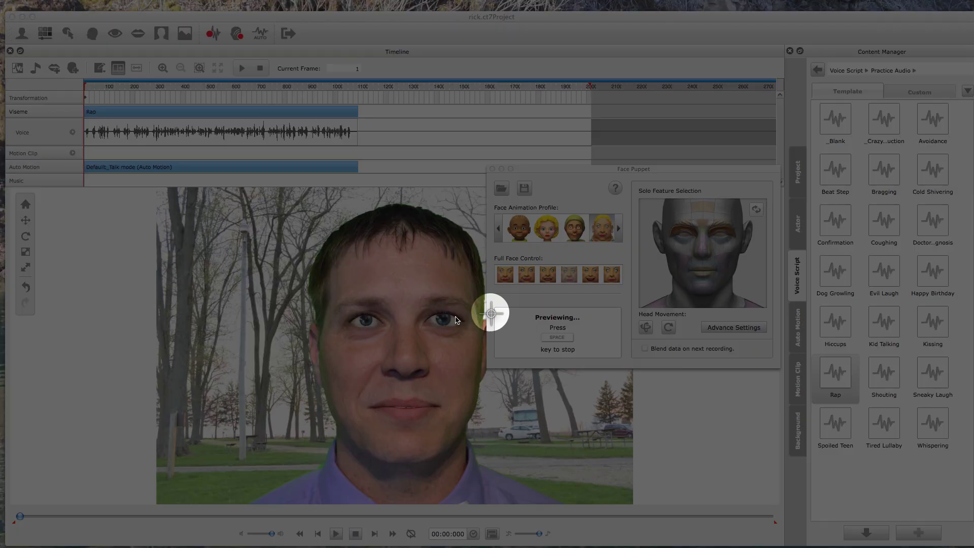
{"action": "key", "text": "space"}
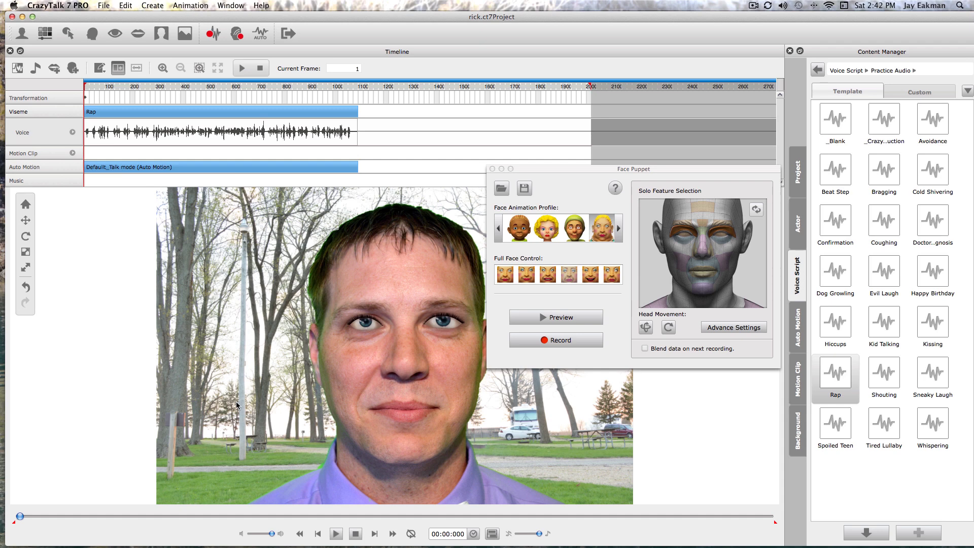
{"action": "left_click", "coordinate": [539, 341]}
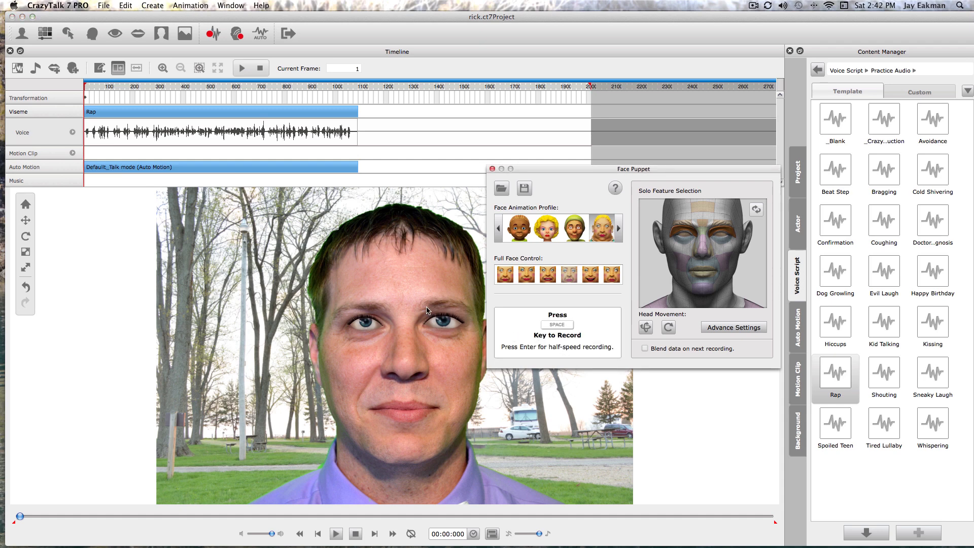
{"action": "key", "text": "space"}
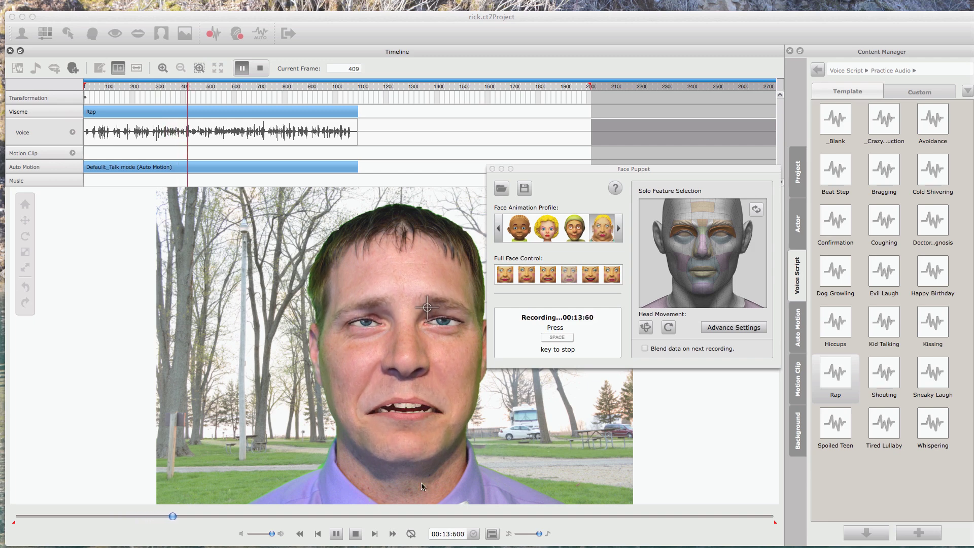
{"action": "key", "text": "space"}
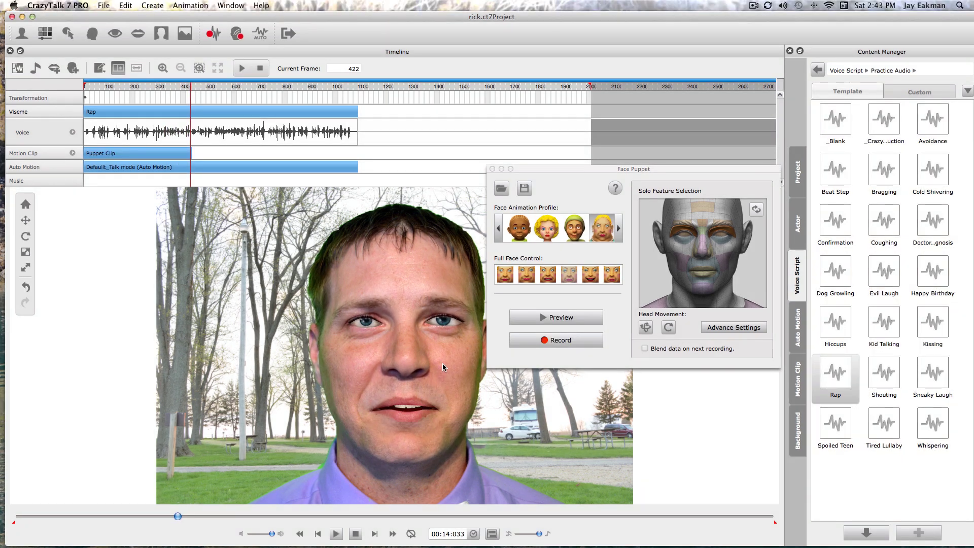
Step: Reselect the older blonde woman's profile, limit the head movement to rotation, and preview the puppet motion
{"action": "left_click", "coordinate": [528, 236]}
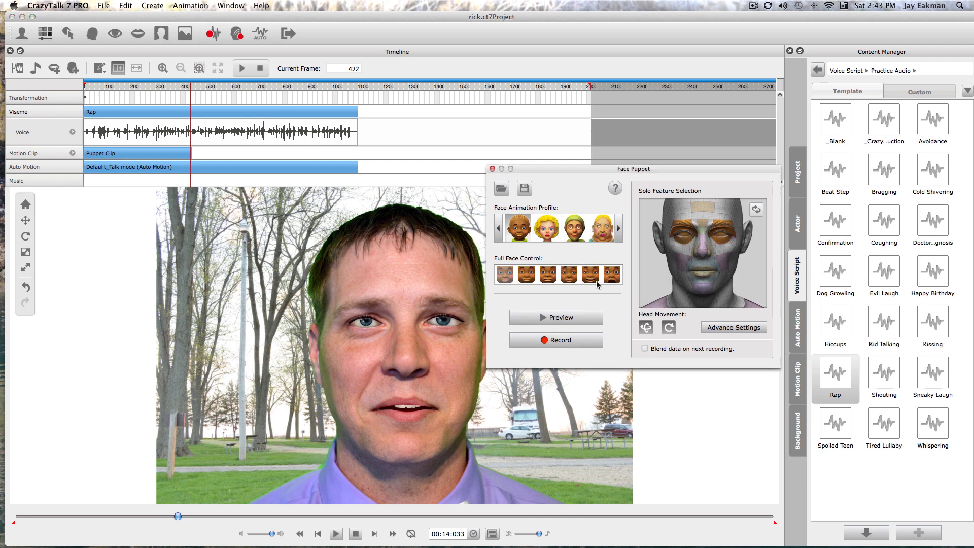
{"action": "left_click", "coordinate": [619, 229]}
{"action": "left_click", "coordinate": [576, 228]}
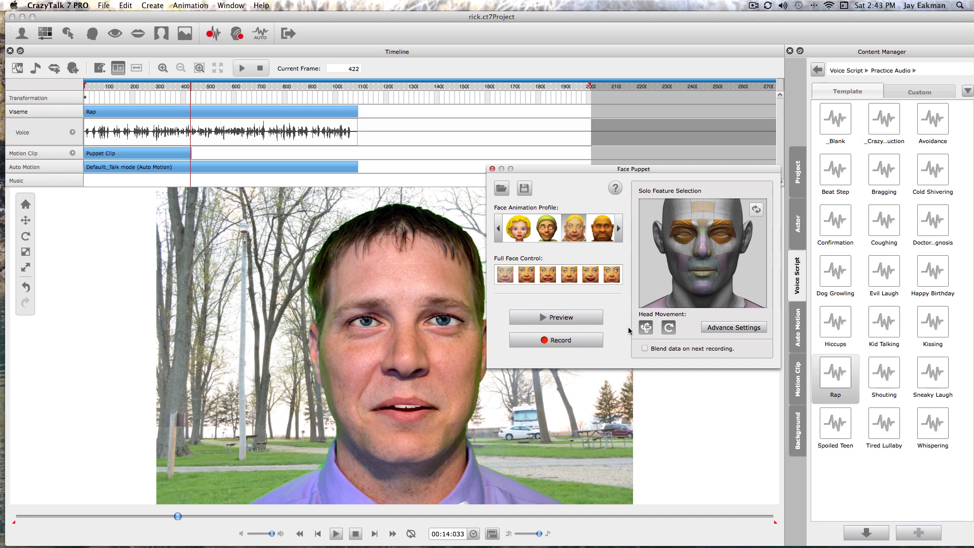
{"action": "left_click", "coordinate": [646, 330]}
{"action": "left_click", "coordinate": [548, 318]}
{"action": "key", "text": "space"}
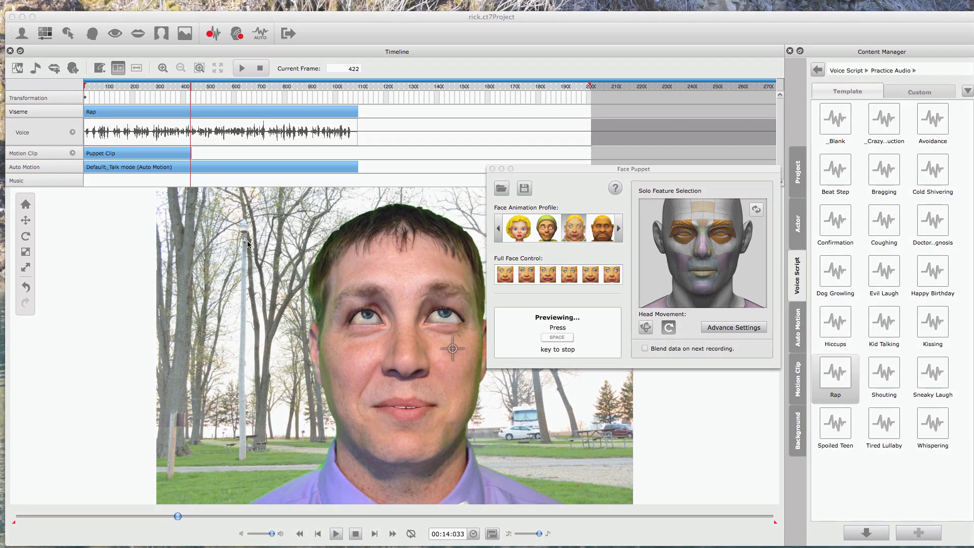
{"action": "key", "text": "space"}
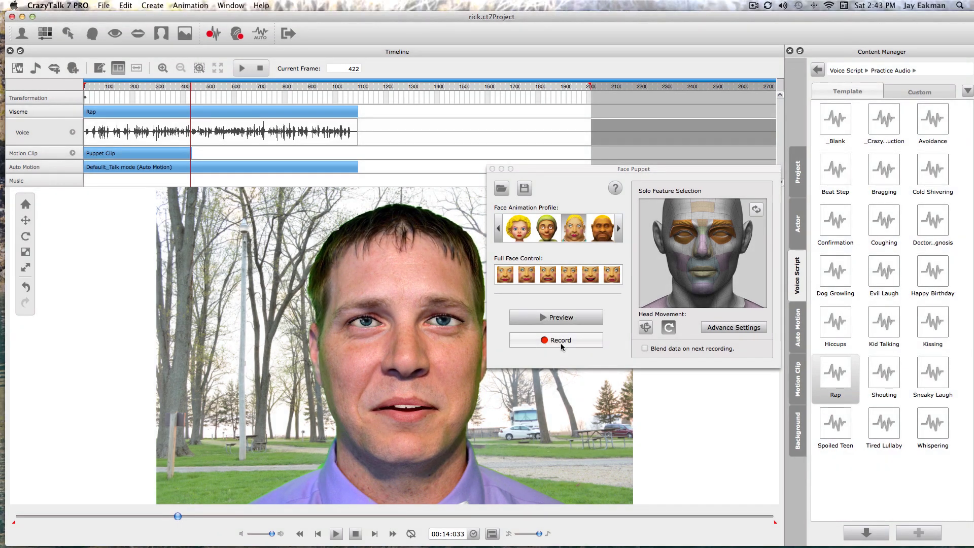
Step: Record a second puppet clip from frame 279 to about frame 836
{"action": "left_click", "coordinate": [156, 87]}
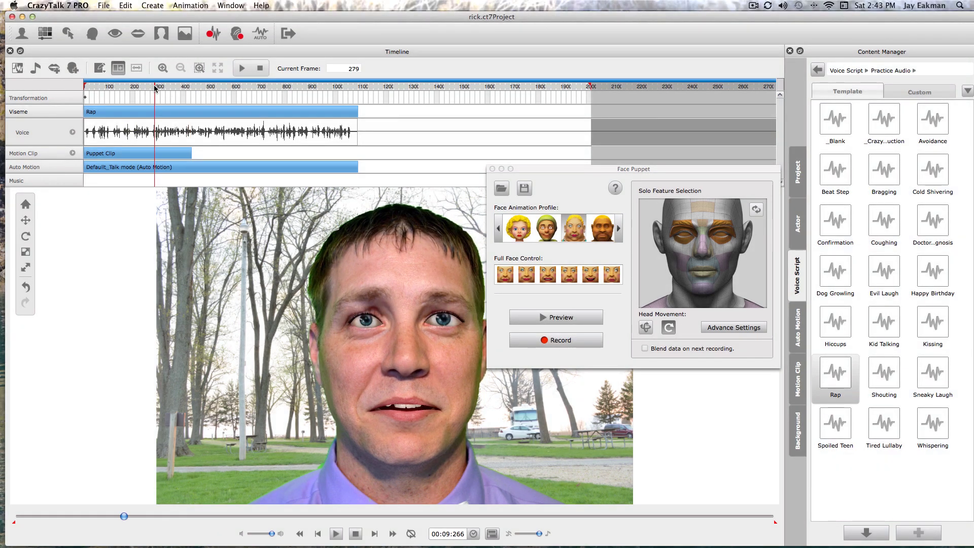
{"action": "left_click", "coordinate": [572, 343]}
{"action": "key", "text": "space"}
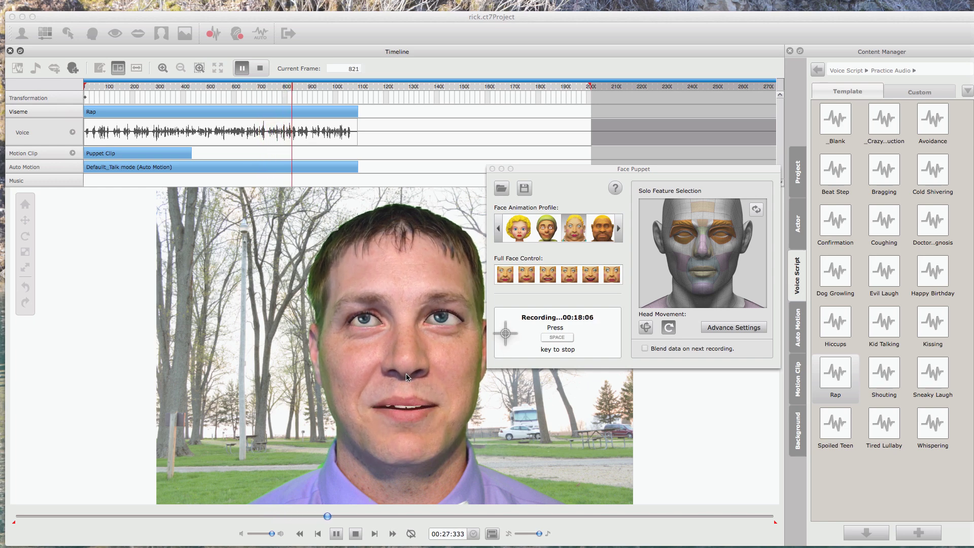
{"action": "key", "text": "space"}
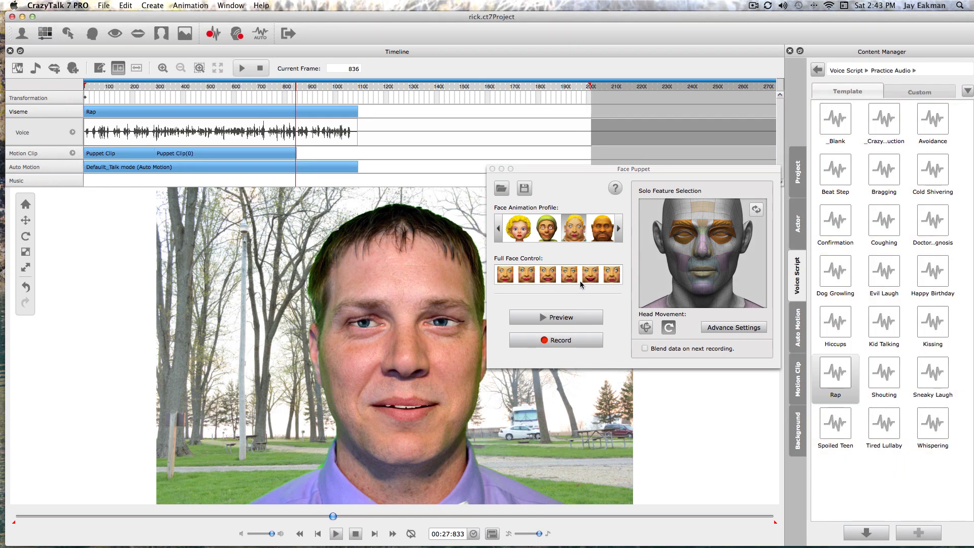
Step: Preview the green-capped character's profile with the fourth full face control and close Face Puppet
{"action": "left_click", "coordinate": [546, 227]}
{"action": "left_click", "coordinate": [567, 322]}
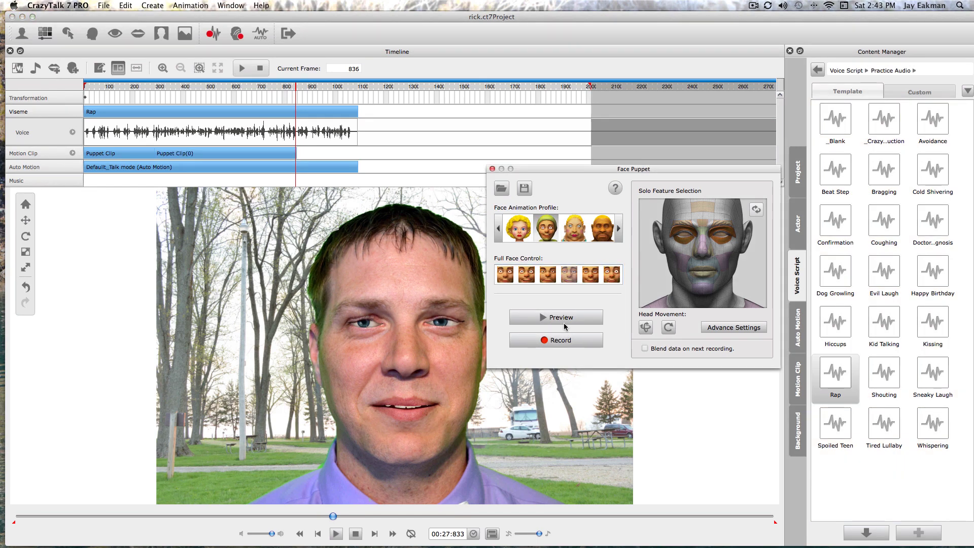
{"action": "key", "text": "space"}
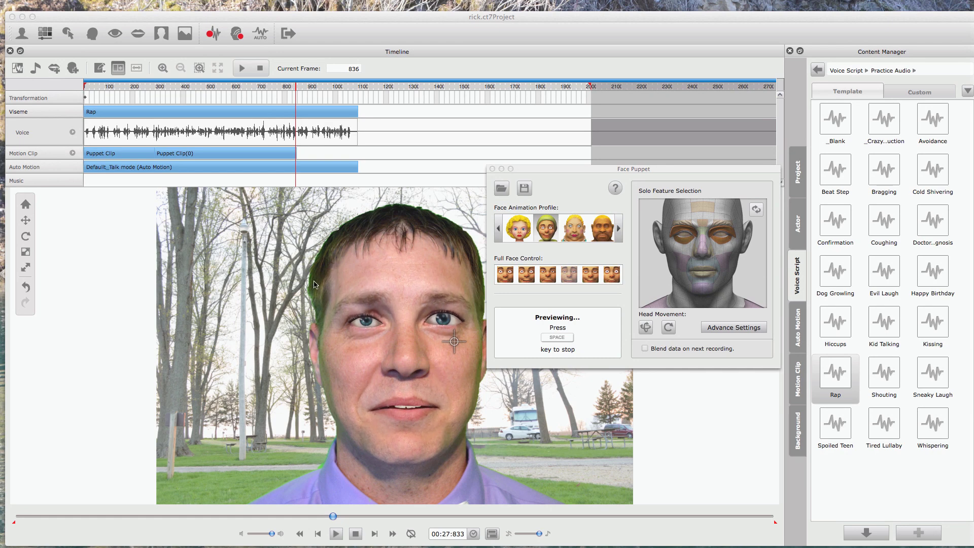
{"action": "key", "text": "space"}
{"action": "left_click", "coordinate": [493, 170]}
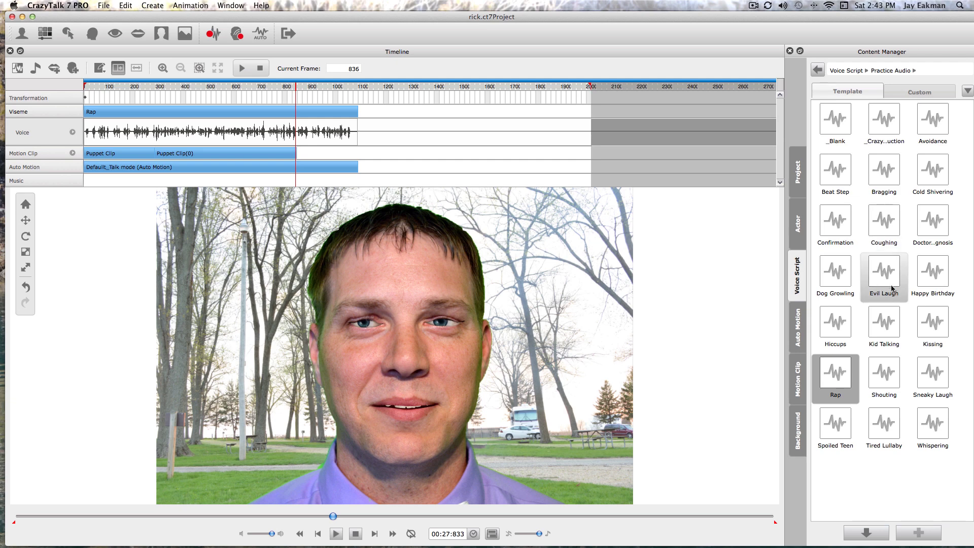
Step: Place the Evil Laugh practice audio on the voice track at about frame 1281, using Listen Mode
{"action": "left_click_drag", "start_coordinate": [890, 278], "coordinate": [409, 139]}
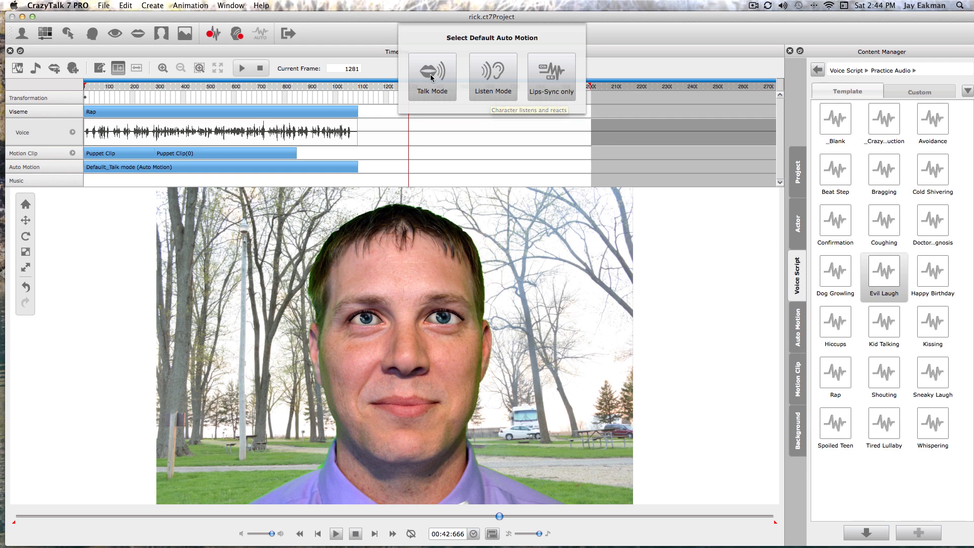
{"action": "left_click", "coordinate": [492, 73]}
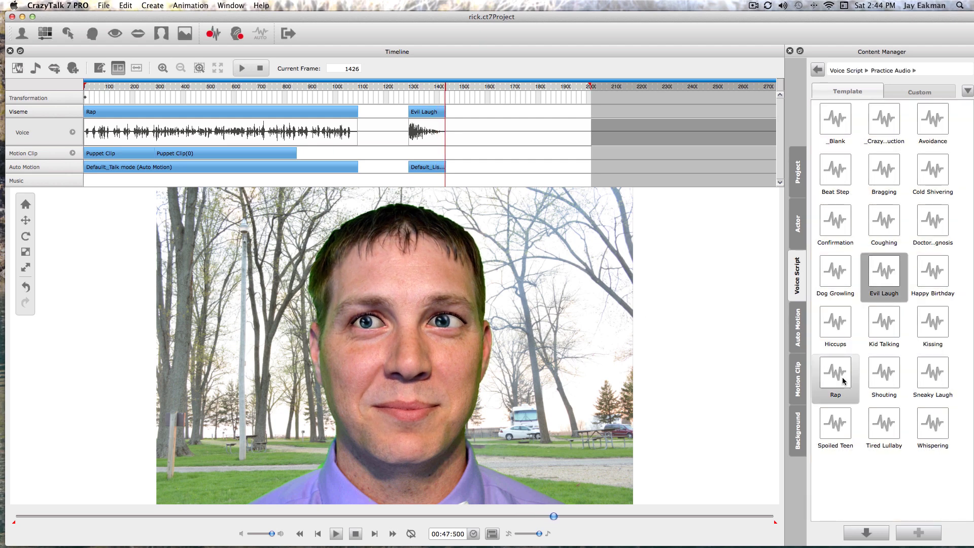
Step: Add the Shouting practice audio to the voice track at frame 1426, using Lips-Sync only
{"action": "left_click_drag", "start_coordinate": [884, 376], "coordinate": [542, 132]}
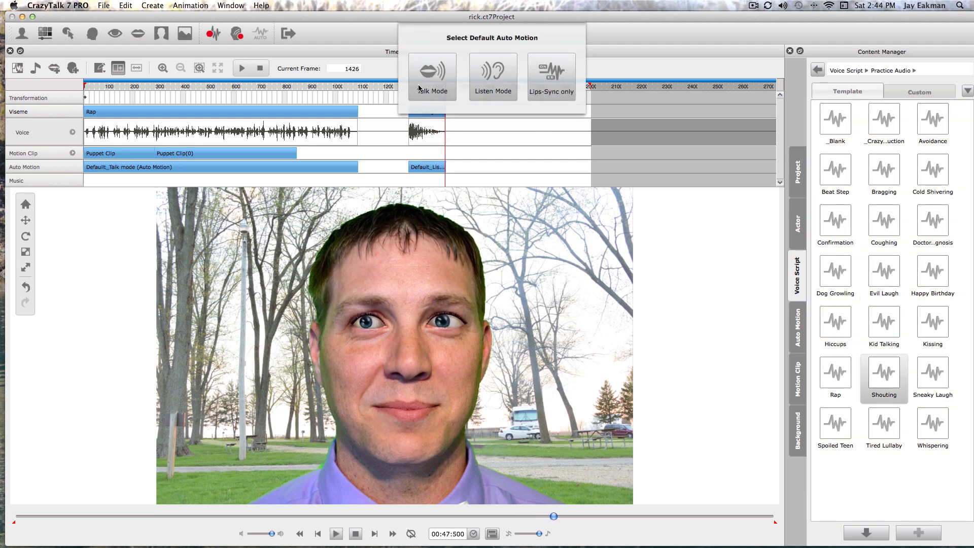
{"action": "left_click", "coordinate": [541, 80]}
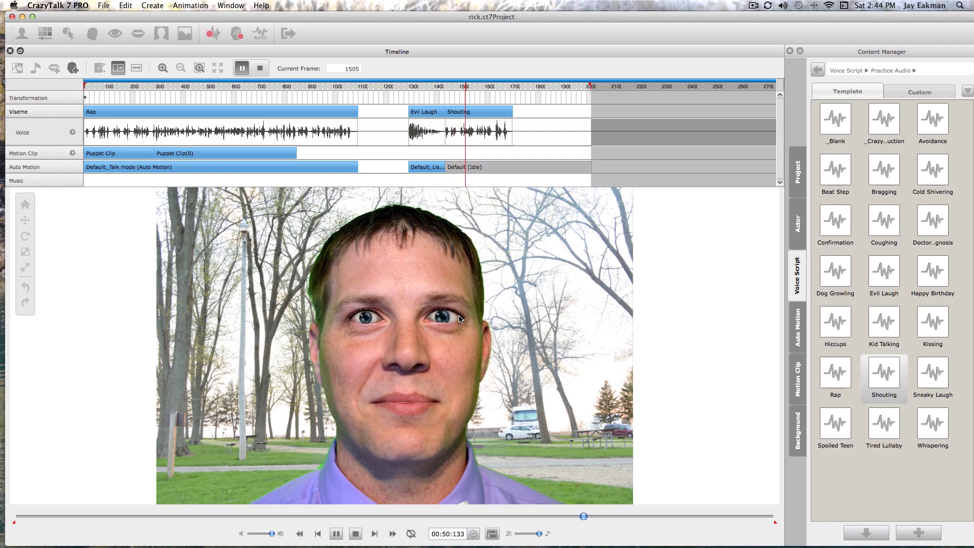
{"action": "key", "text": "space"}
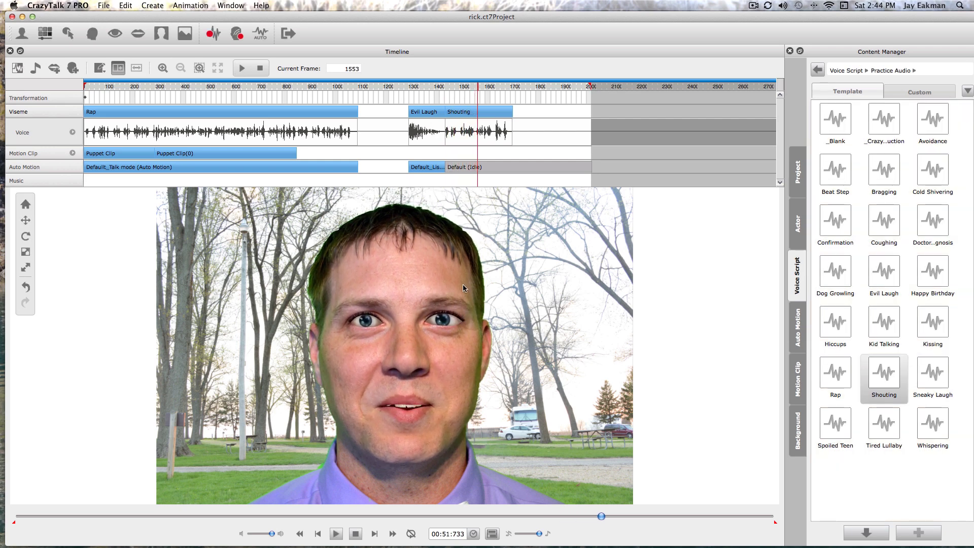
Step: Open Face Puppet at frame 1445 and choose the green-capped character's profile with the second full face control
{"action": "left_click", "coordinate": [450, 89]}
{"action": "left_click", "coordinate": [231, 35]}
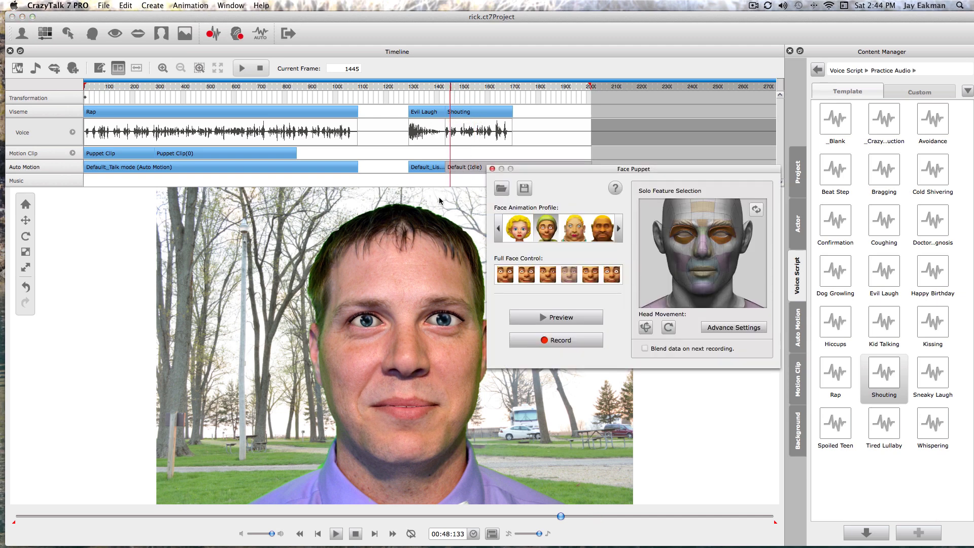
{"action": "left_click", "coordinate": [547, 230]}
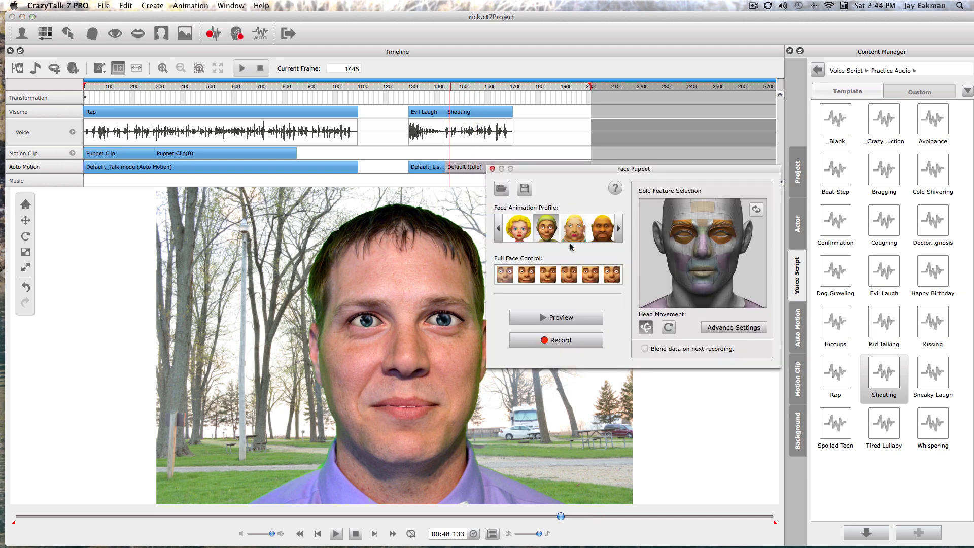
{"action": "left_click", "coordinate": [530, 278]}
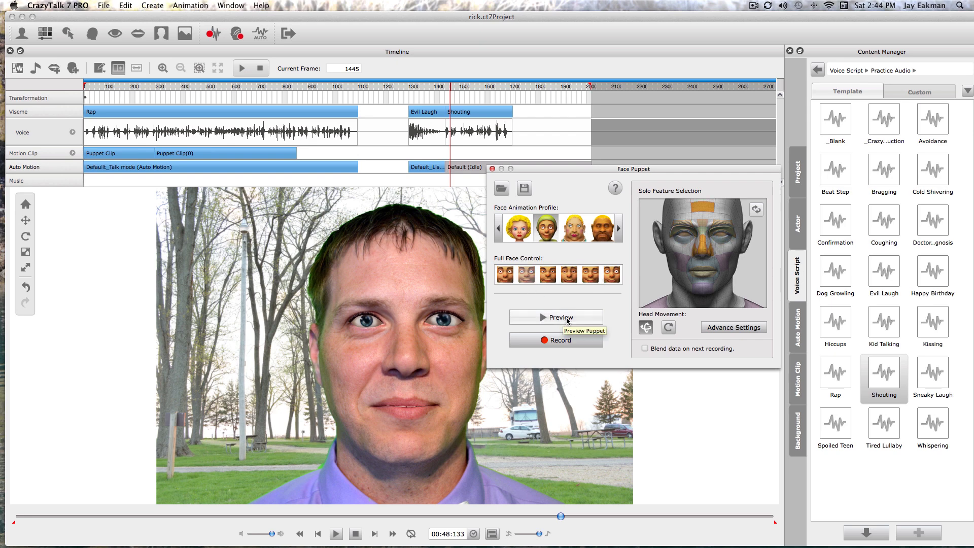
Step: Show the puppet's advanced feature weights and select the Head Tilting weight
{"action": "left_click", "coordinate": [740, 331]}
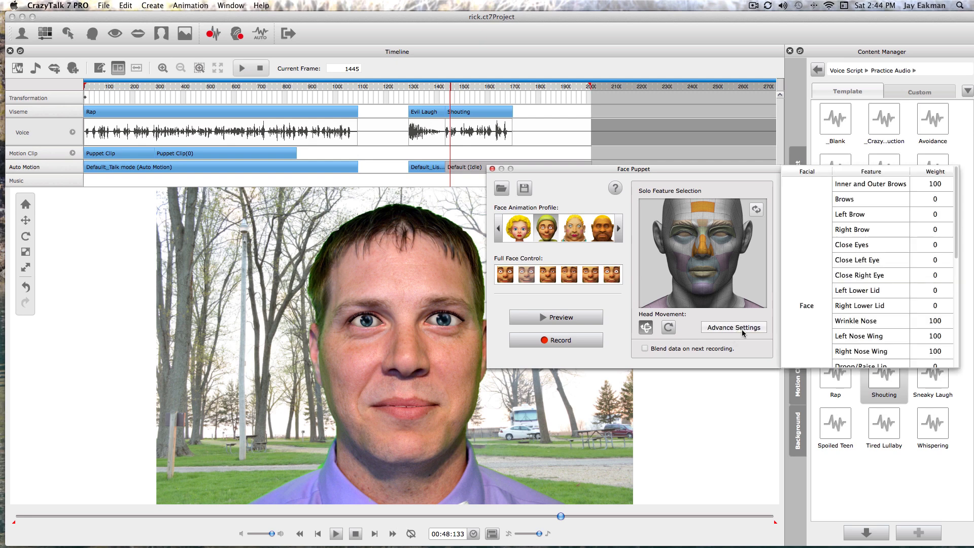
{"action": "scroll", "coordinate": [922, 260], "scroll_direction": "down", "scroll_amount": 10}
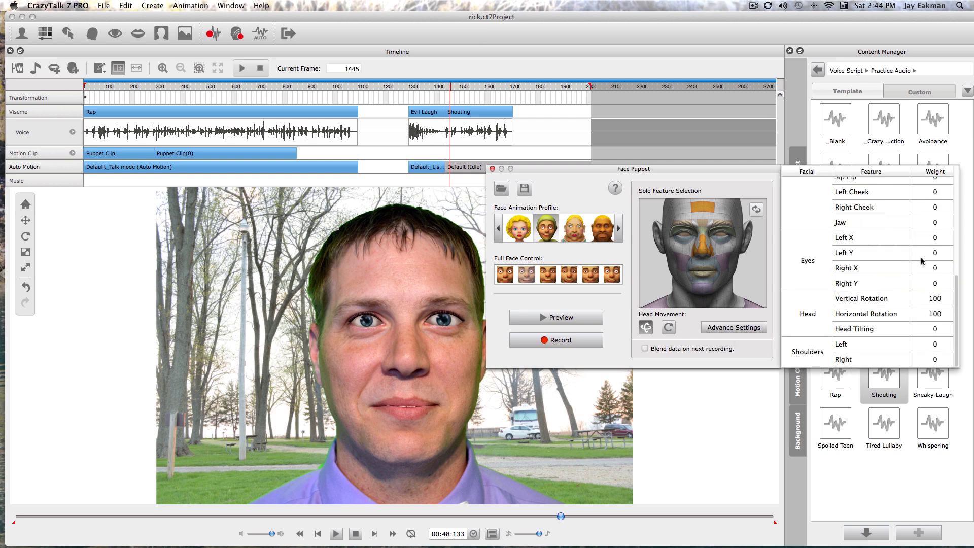
{"action": "left_click", "coordinate": [936, 331]}
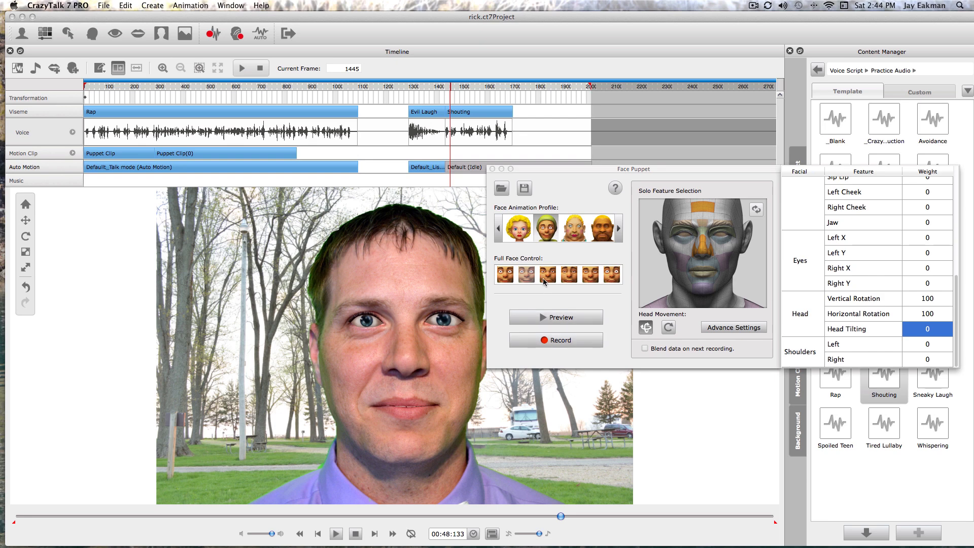
Step: Record a third puppet clip from frame 1445 to about frame 1727 and move Face Puppet clear of the timeline
{"action": "left_click", "coordinate": [558, 342]}
{"action": "key", "text": "space"}
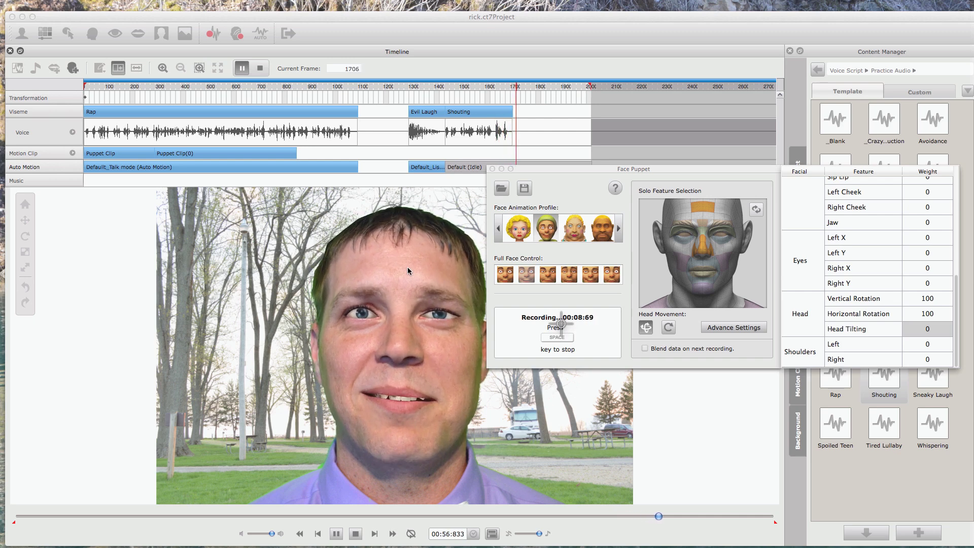
{"action": "key", "text": "space"}
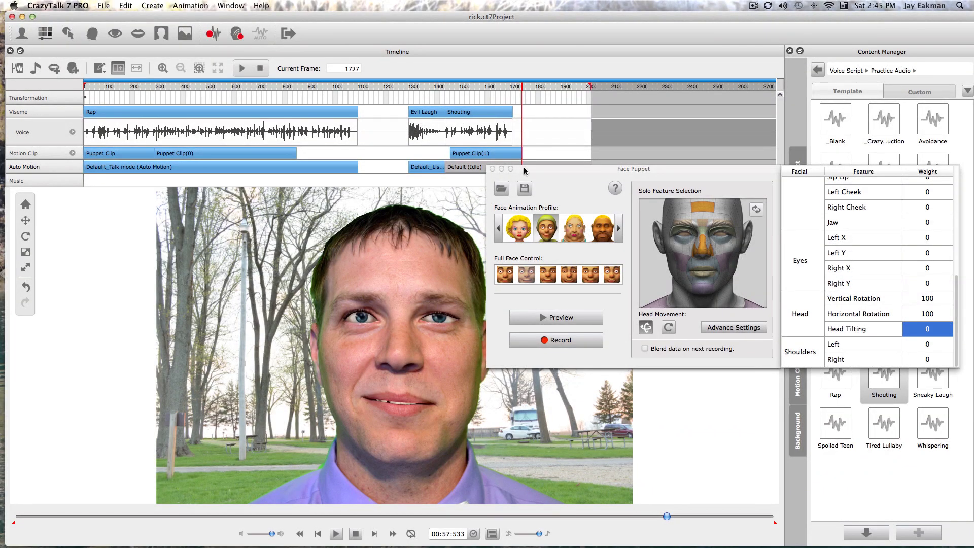
{"action": "left_click_drag", "start_coordinate": [523, 169], "coordinate": [537, 22]}
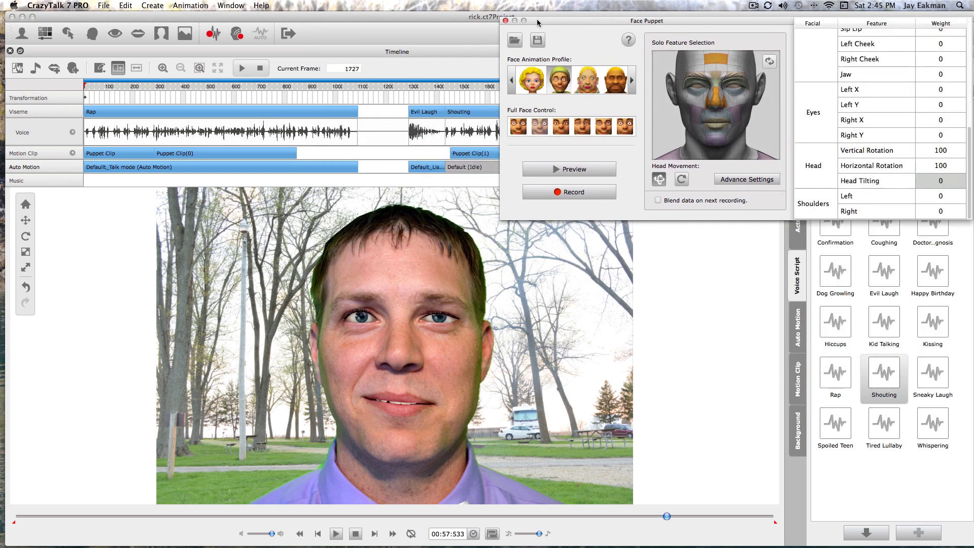